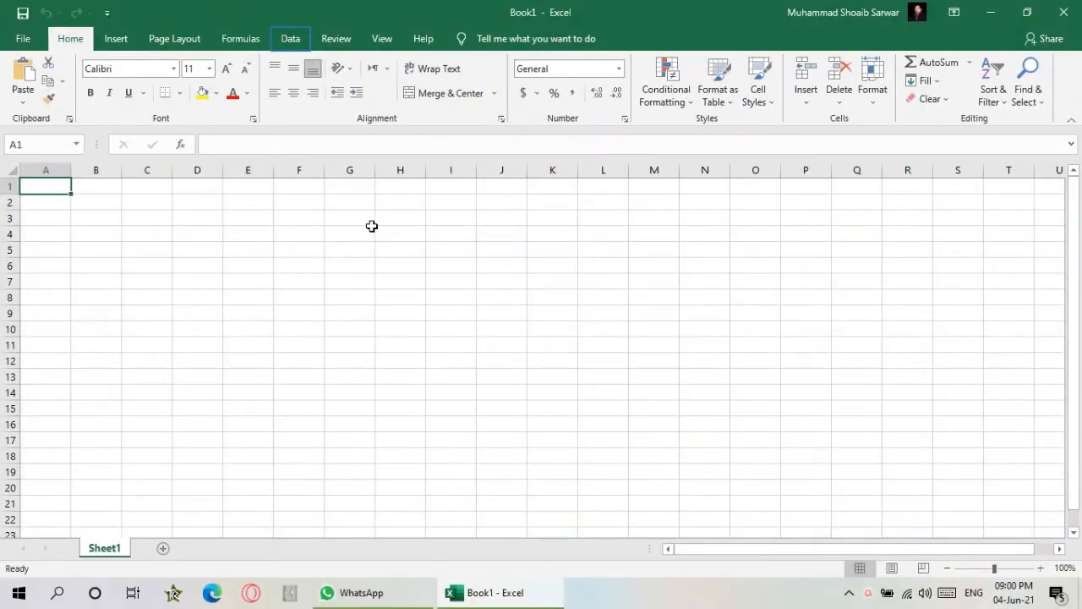
pyautogui.click(292, 40)
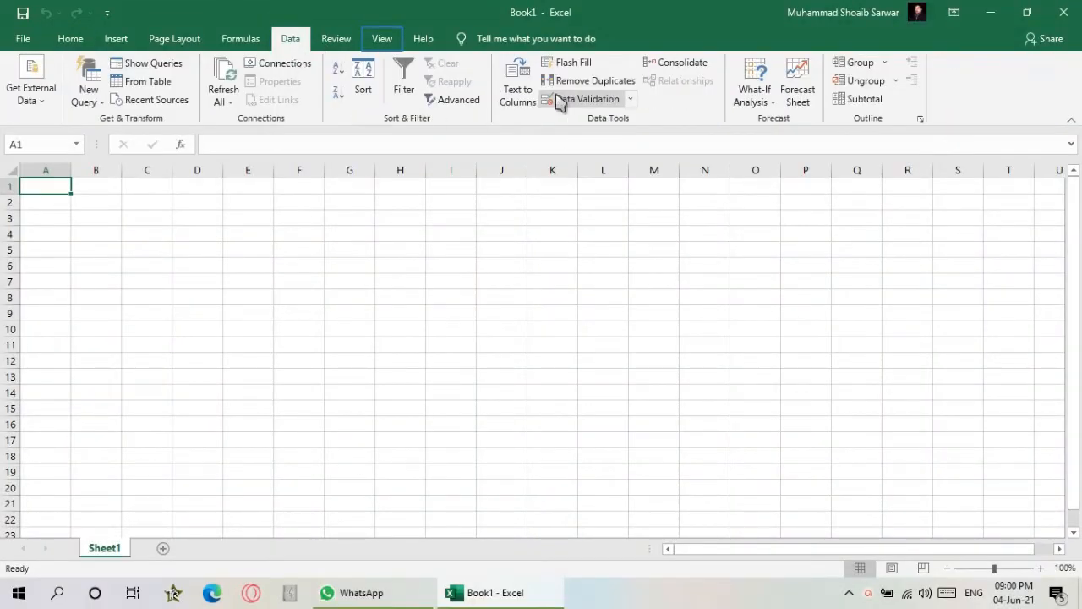
pyautogui.click(384, 40)
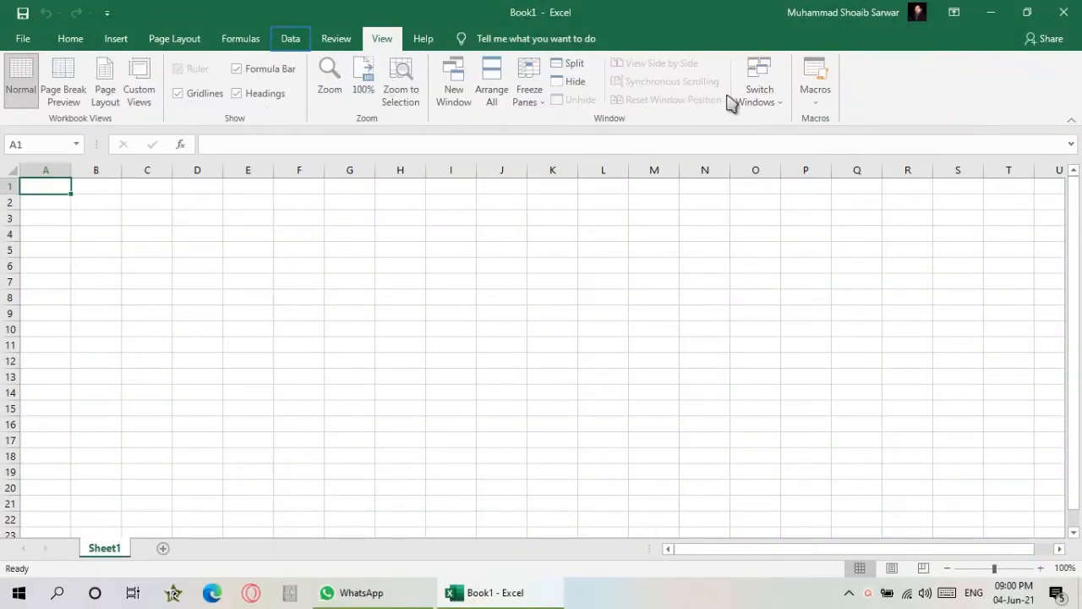
pyautogui.click(291, 40)
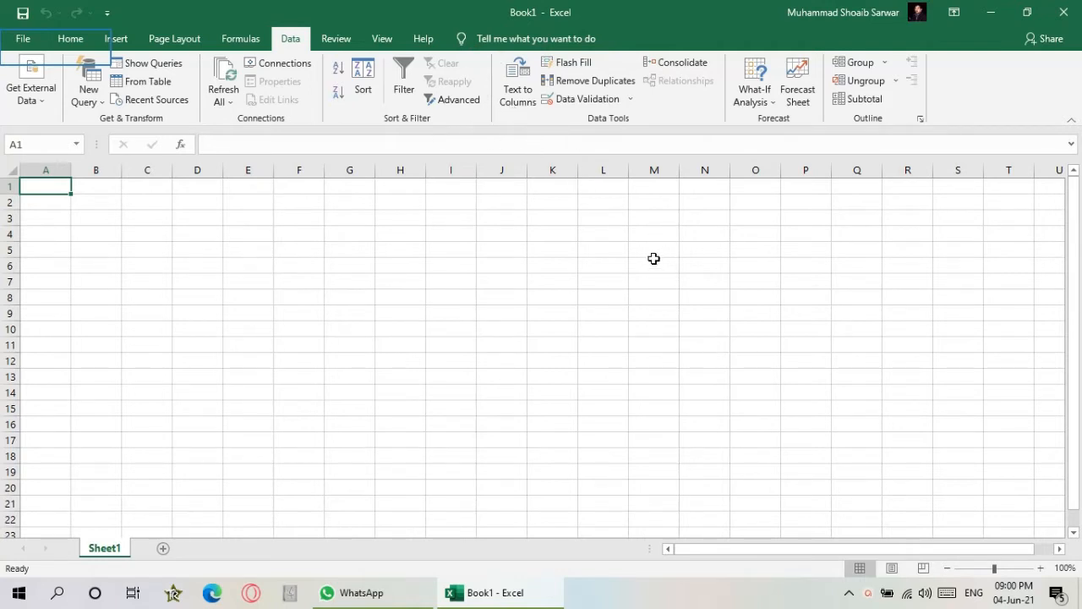
# - Open the ribbon customization options and add a new custom tab with a new group
pyautogui.click(23, 38)
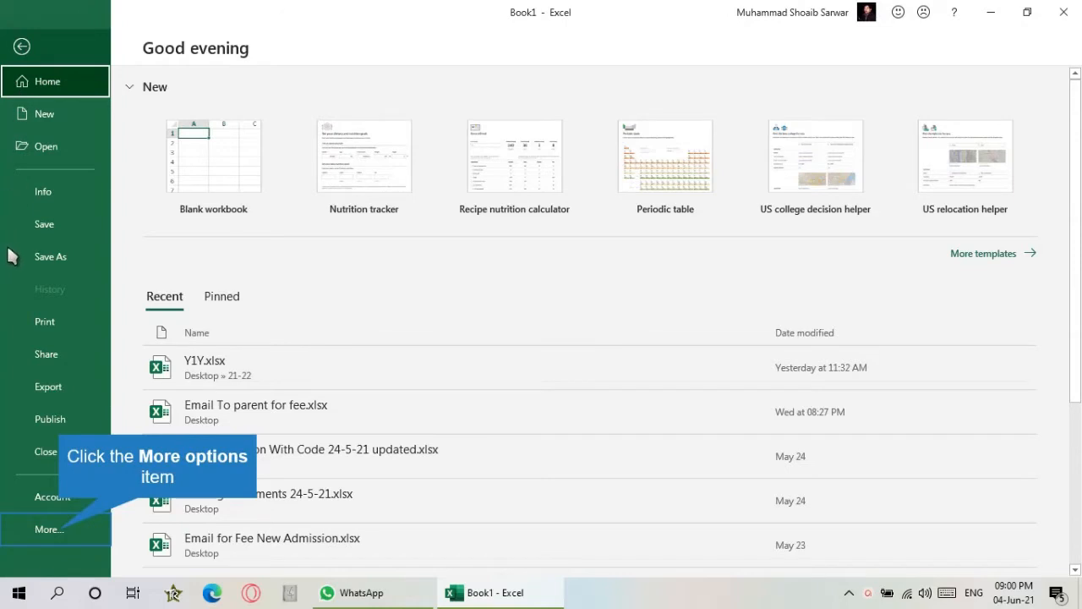
pyautogui.click(57, 525)
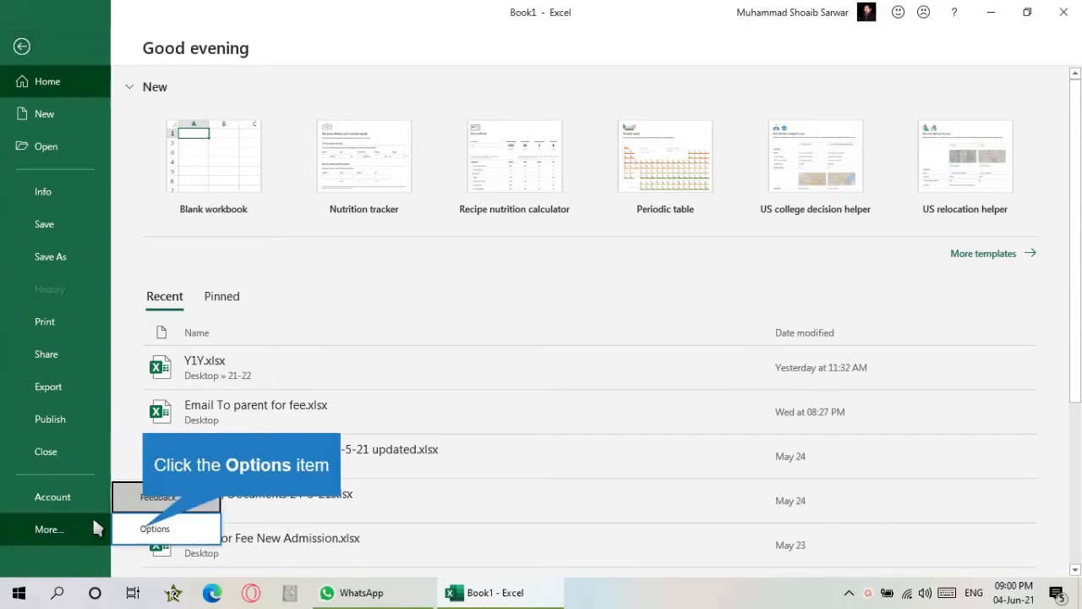
pyautogui.click(148, 533)
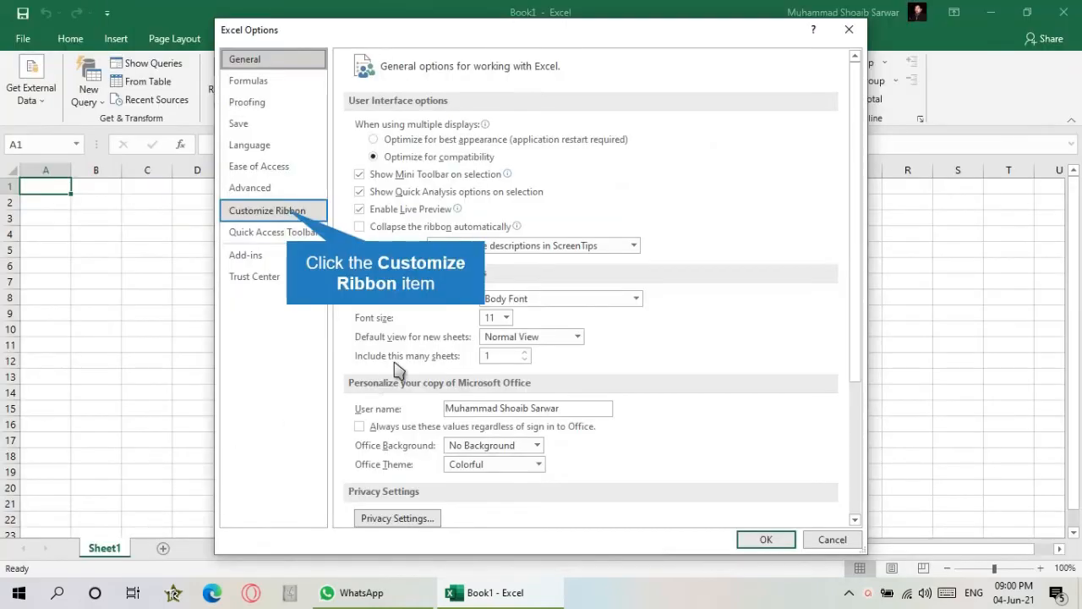
pyautogui.click(290, 221)
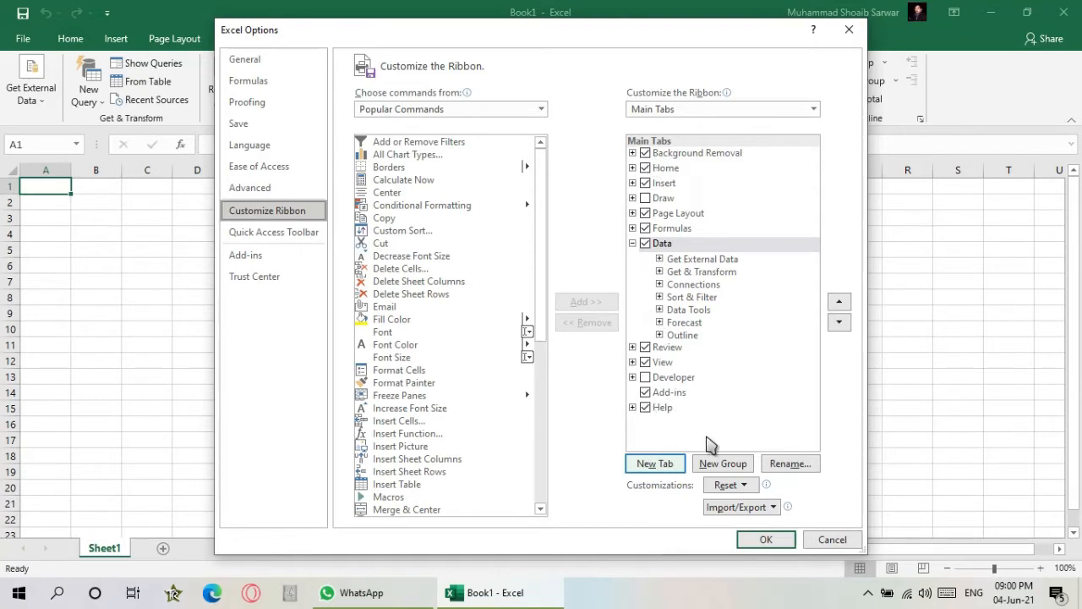
pyautogui.click(674, 470)
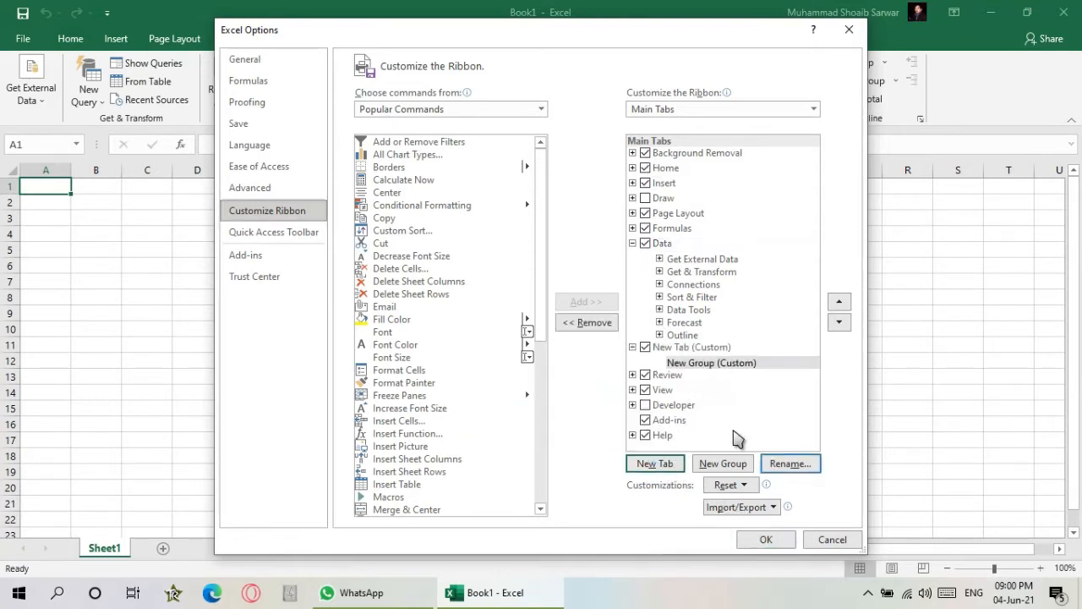
# - Assign a smiley-face symbol to the new custom group
pyautogui.click(778, 463)
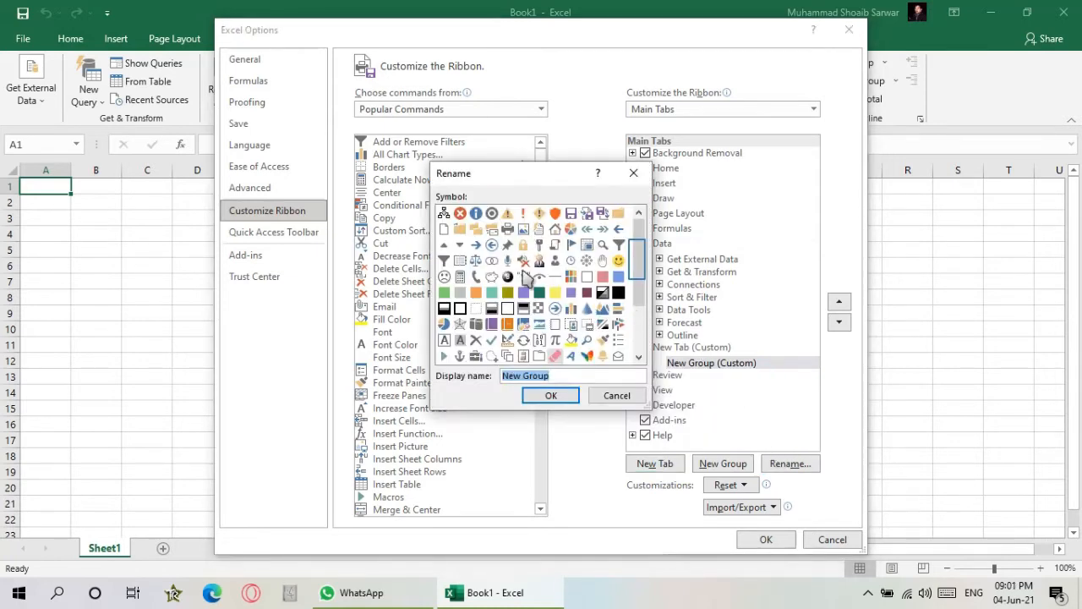
pyautogui.click(622, 263)
pyautogui.click(551, 396)
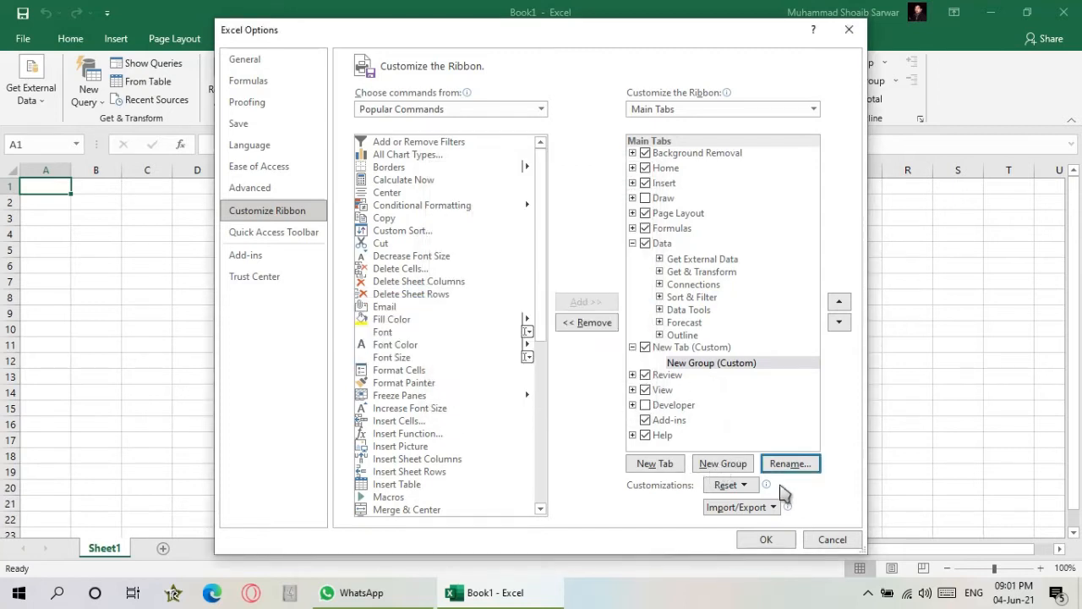
# - Rename the new custom group to My Group
pyautogui.click(798, 465)
pyautogui.write('My')
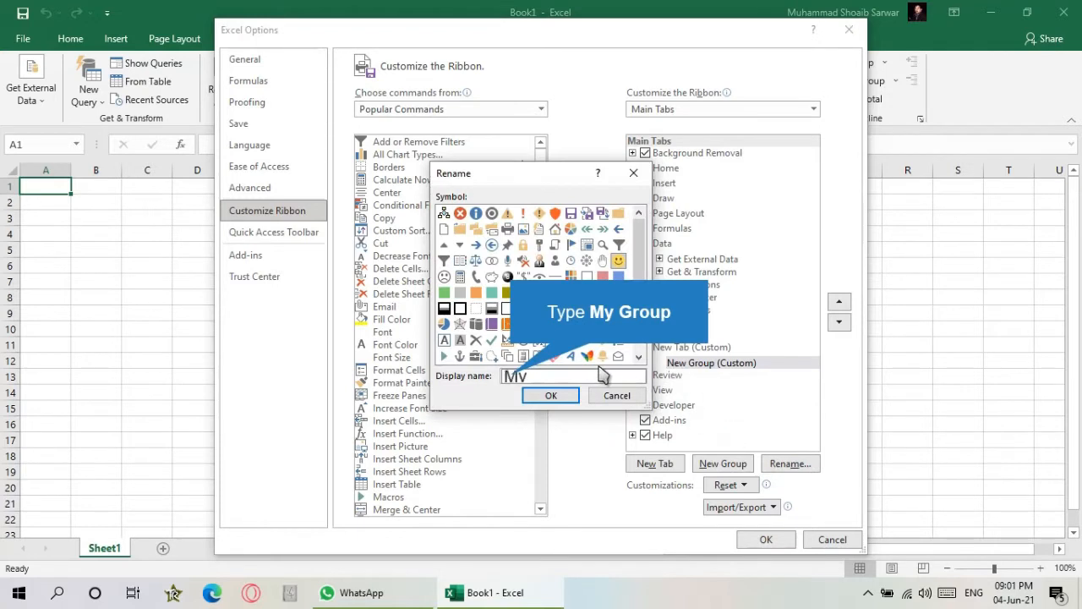
pyautogui.write(' Group')
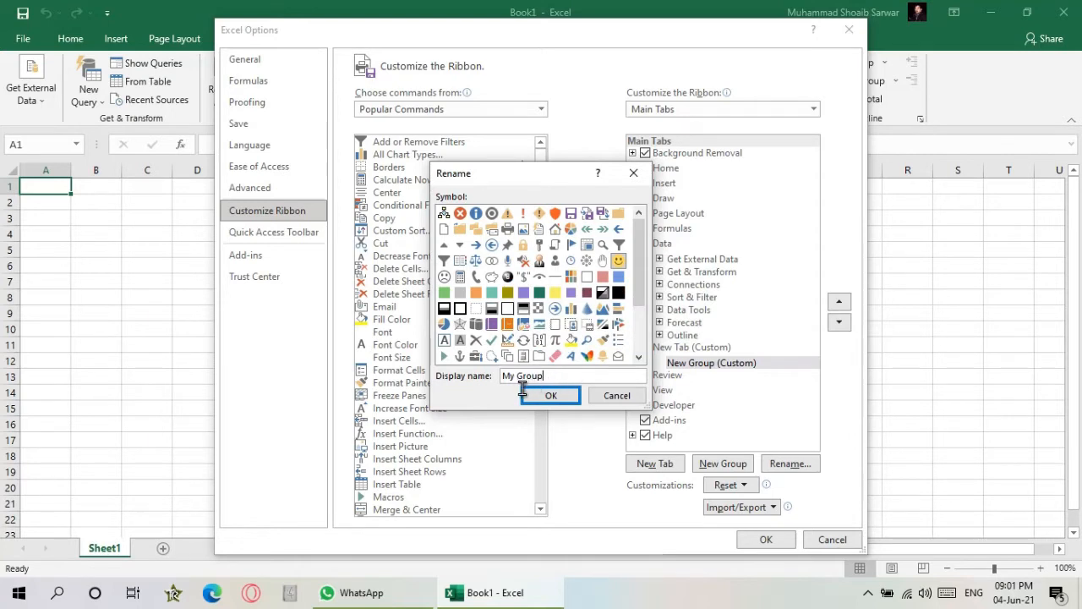
pyautogui.click(548, 396)
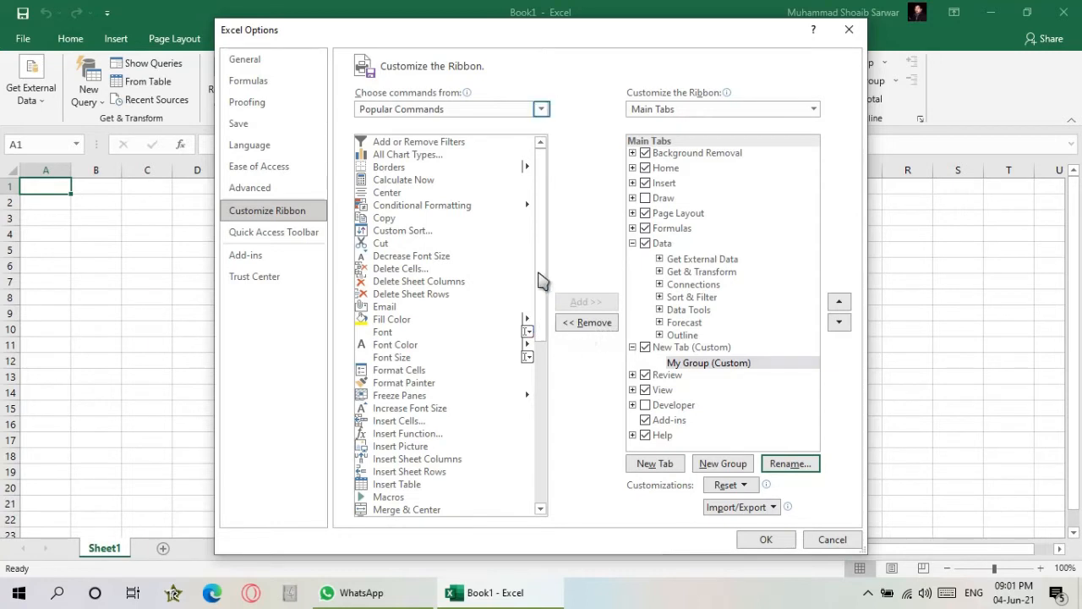
# - Switch the command list to All Commands and add AutoSum to My Group
pyautogui.click(540, 109)
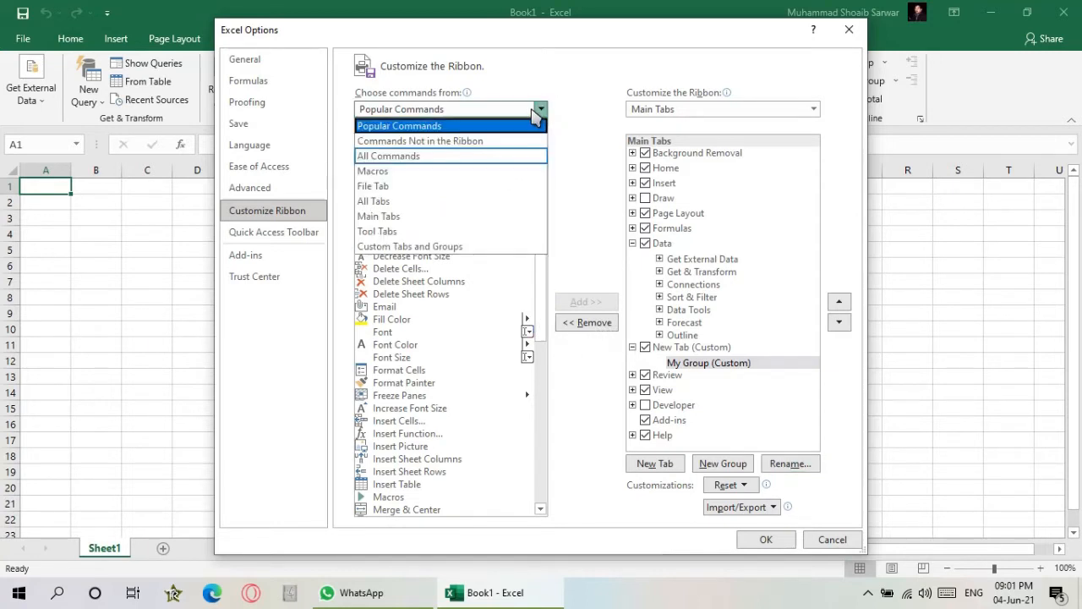
pyautogui.click(412, 157)
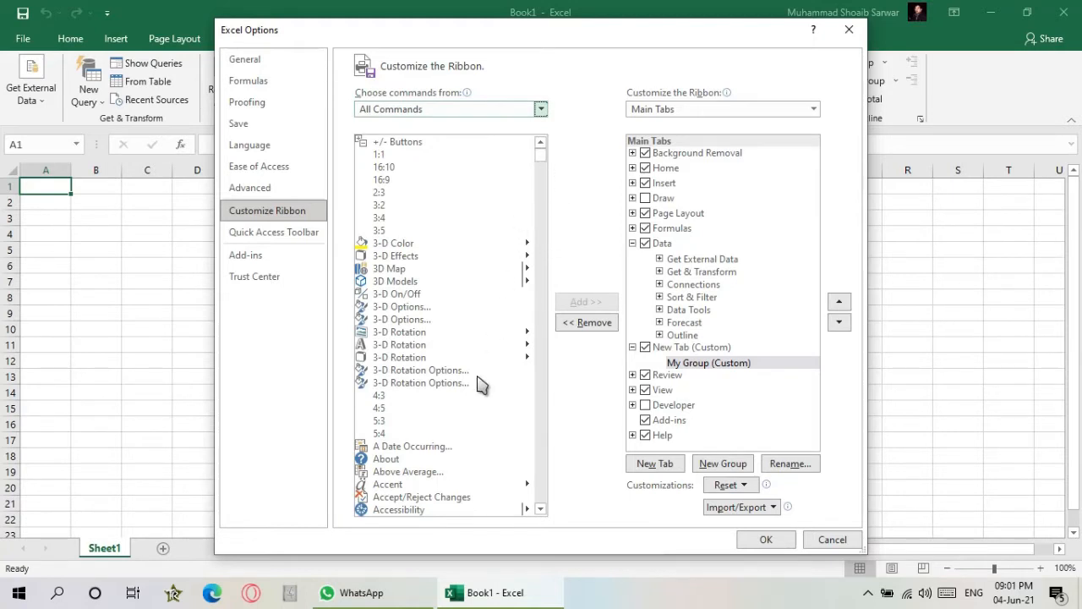
pyautogui.scroll(-3, 478, 385)
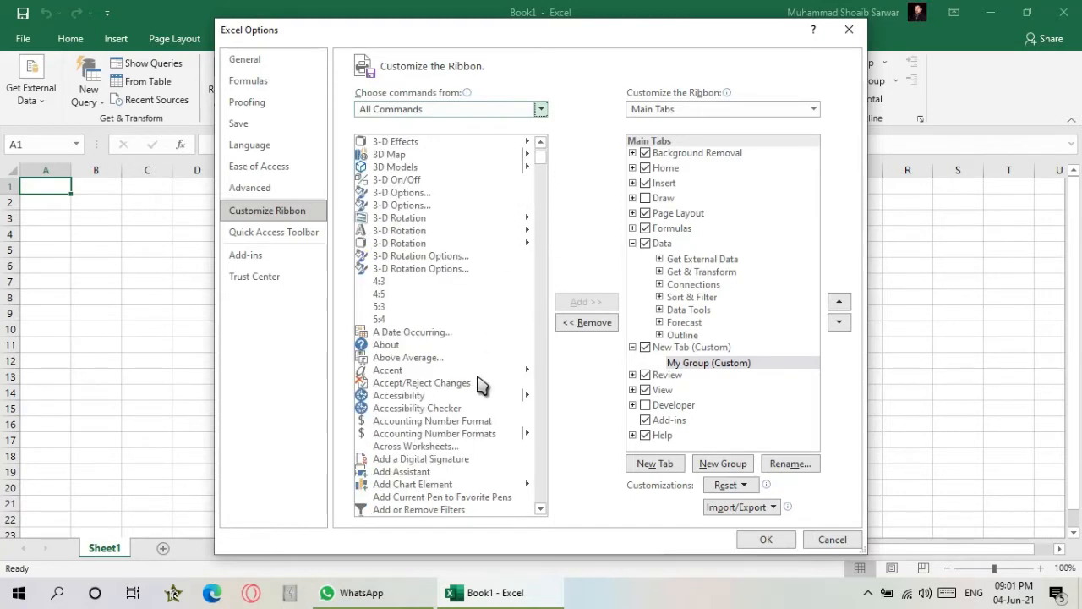
pyautogui.scroll(-11, 478, 384)
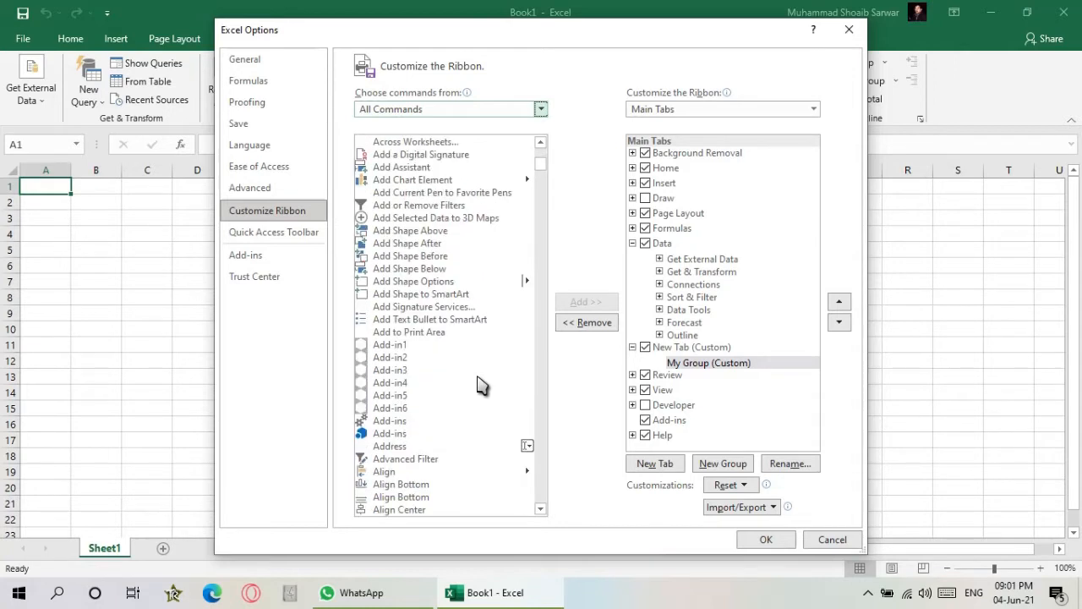
pyautogui.scroll(-8, 478, 385)
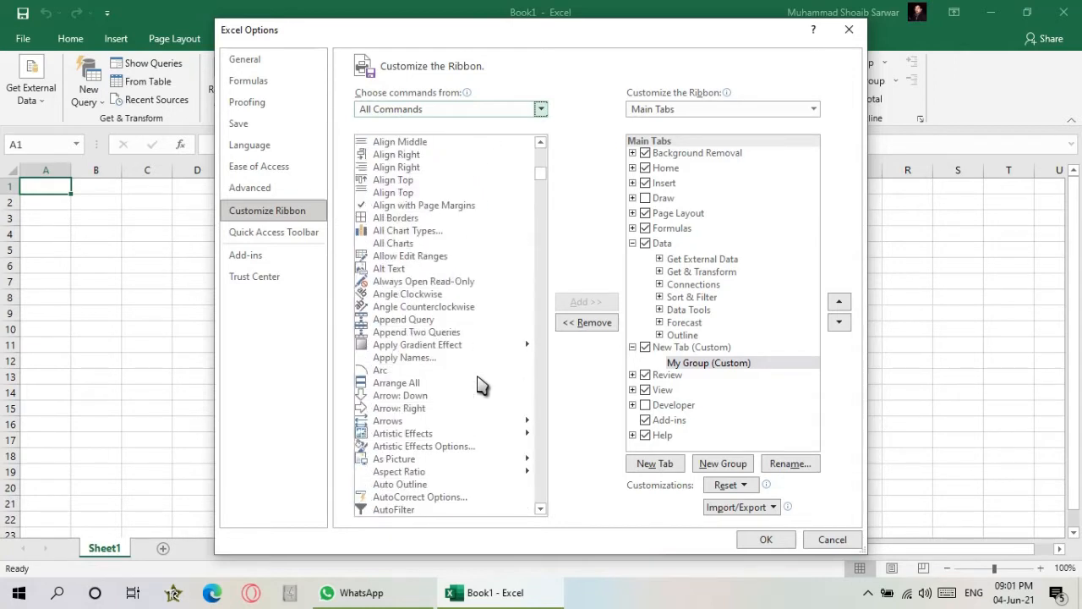
pyautogui.scroll(-2, 478, 385)
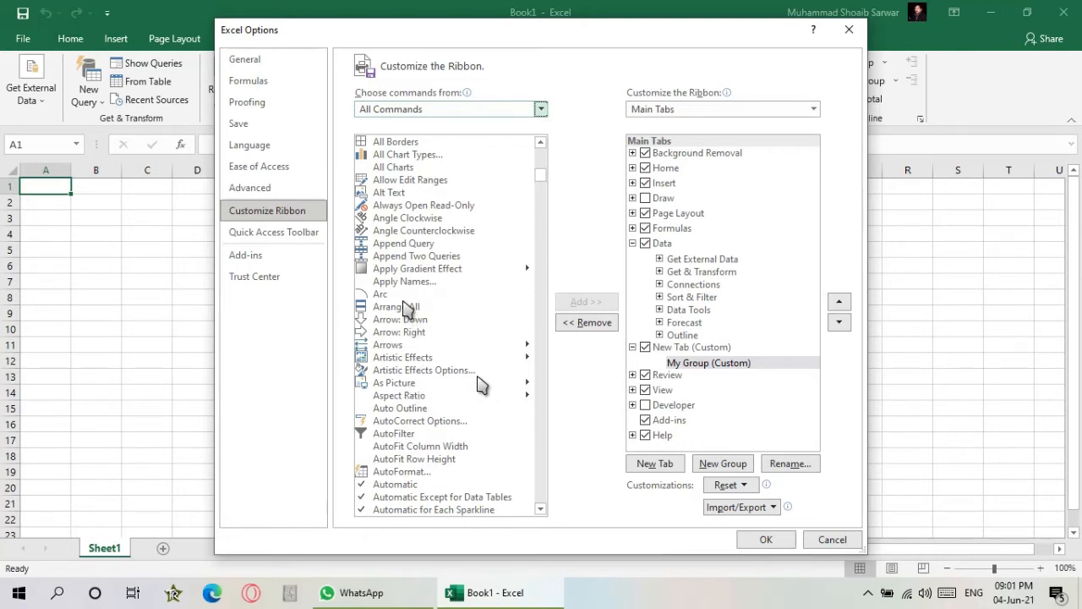
pyautogui.scroll(-6, 478, 385)
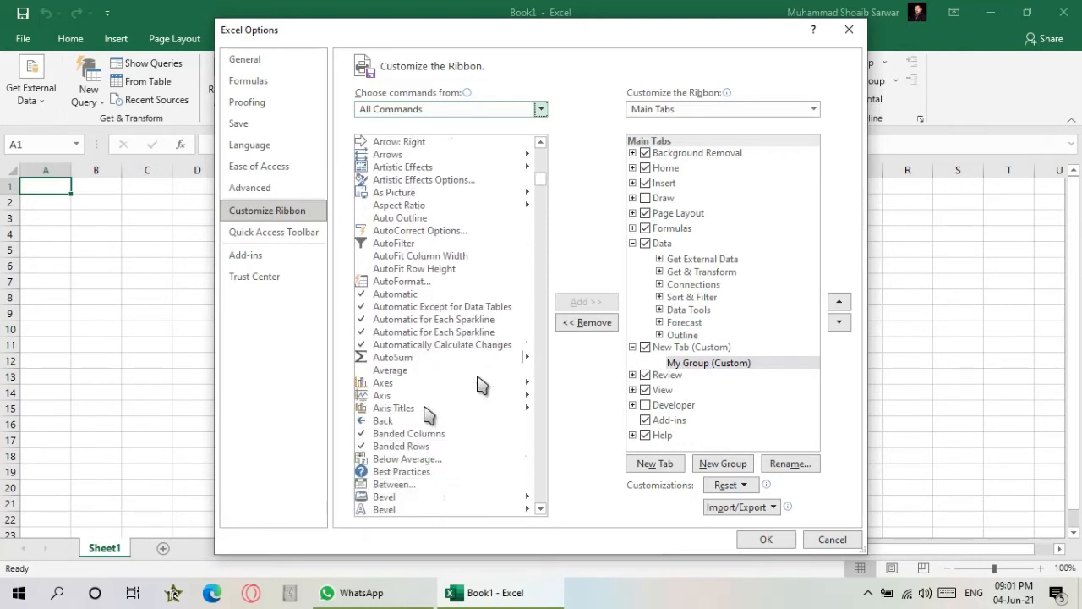
pyautogui.click(411, 320)
pyautogui.click(588, 302)
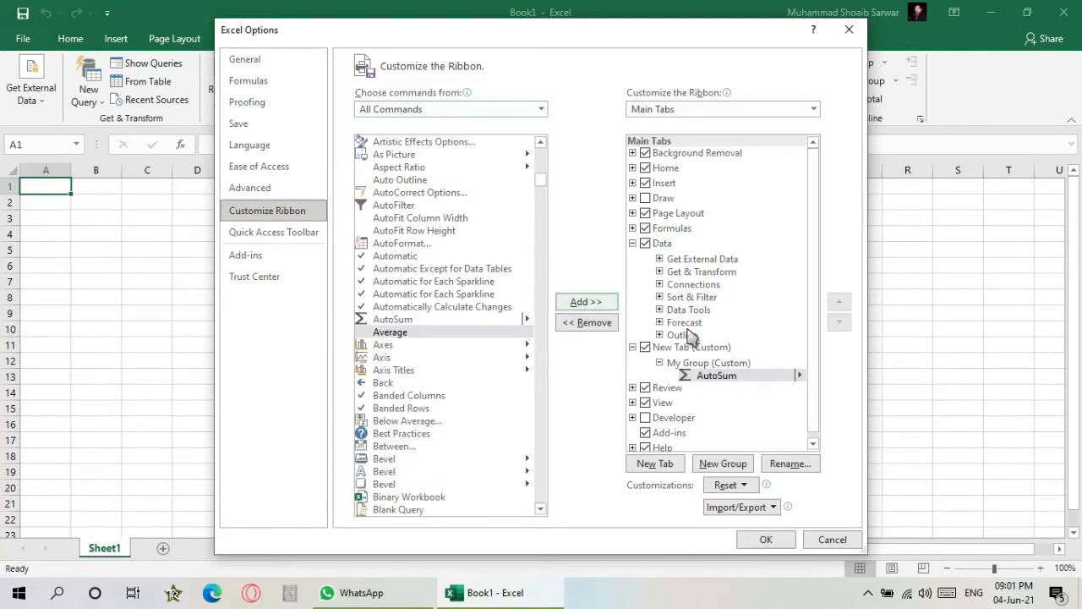
# - Add the Calculator command to My Group
pyautogui.scroll(-4, 441, 394)
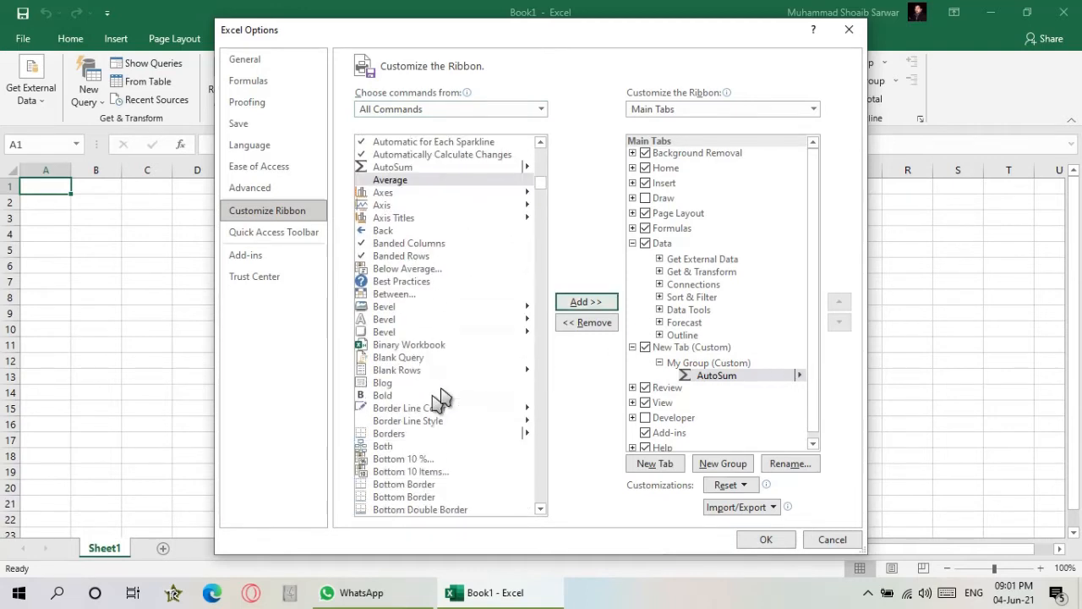
pyautogui.scroll(-8, 441, 394)
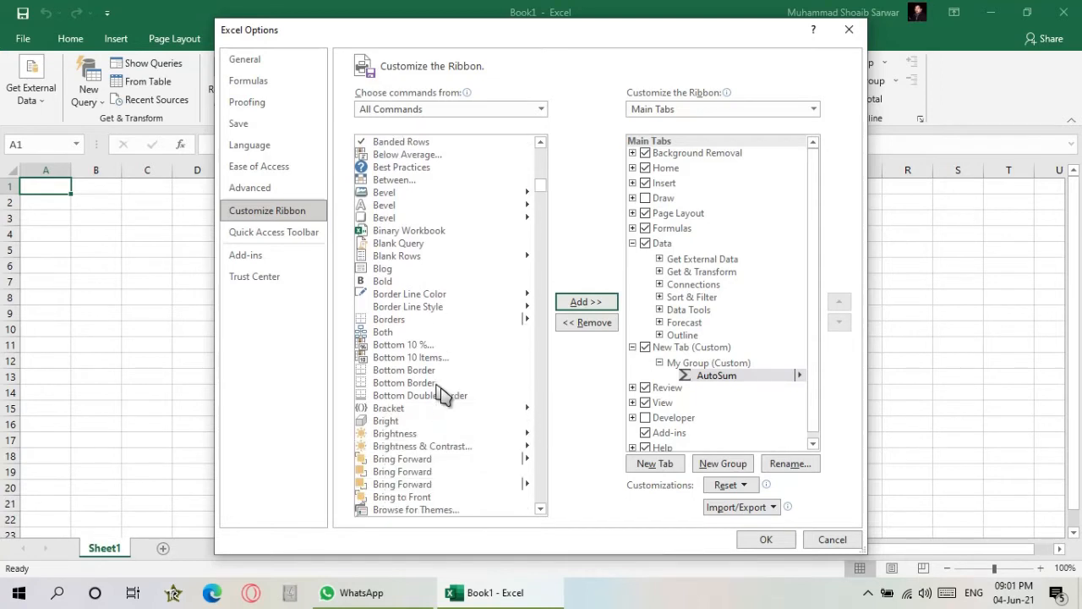
pyautogui.click(416, 460)
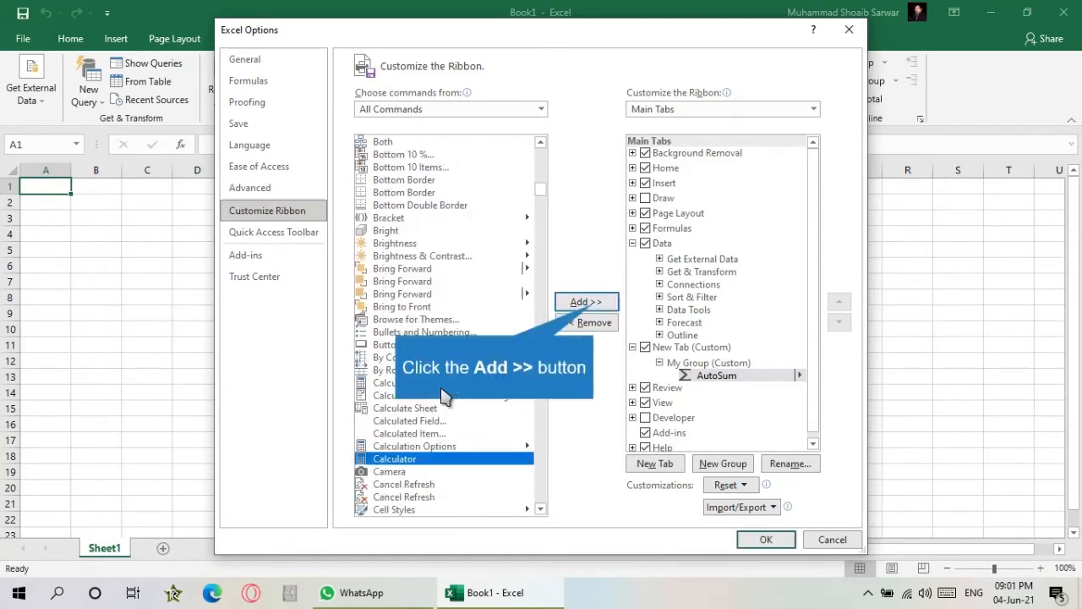
pyautogui.click(592, 306)
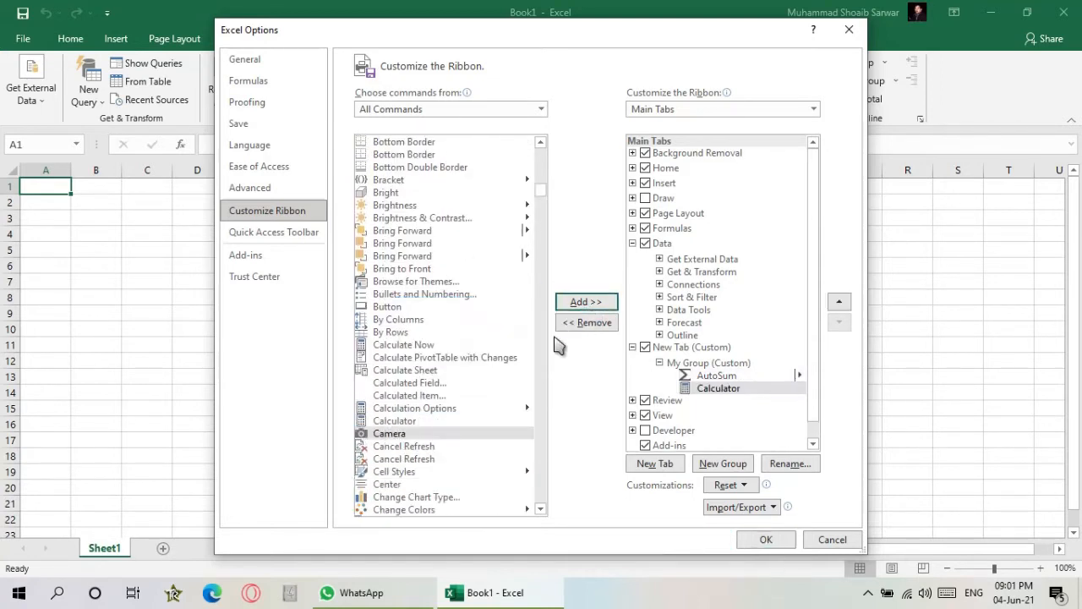
# - Add the Camera and Corrections commands to My Group
pyautogui.doubleClick(472, 431)
pyautogui.scroll(-2, 475, 426)
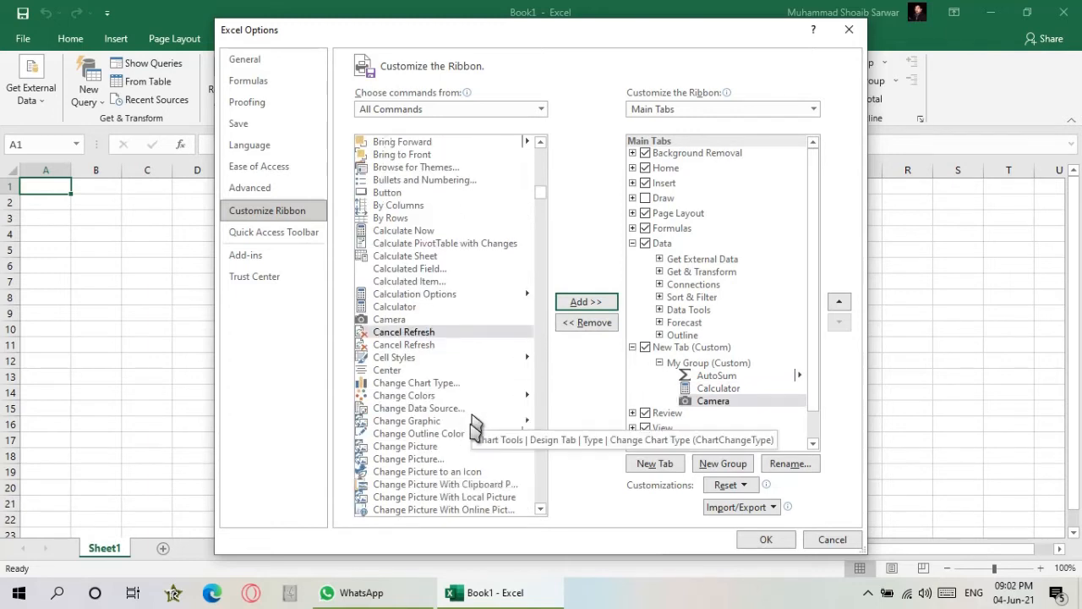
pyautogui.scroll(-5, 475, 418)
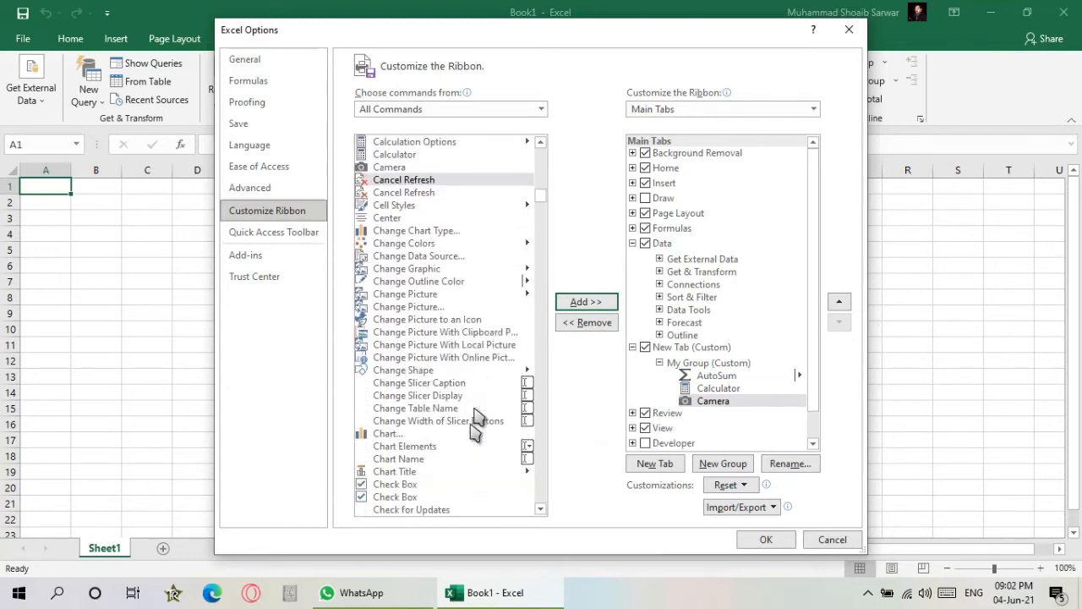
pyautogui.scroll(-13, 478, 414)
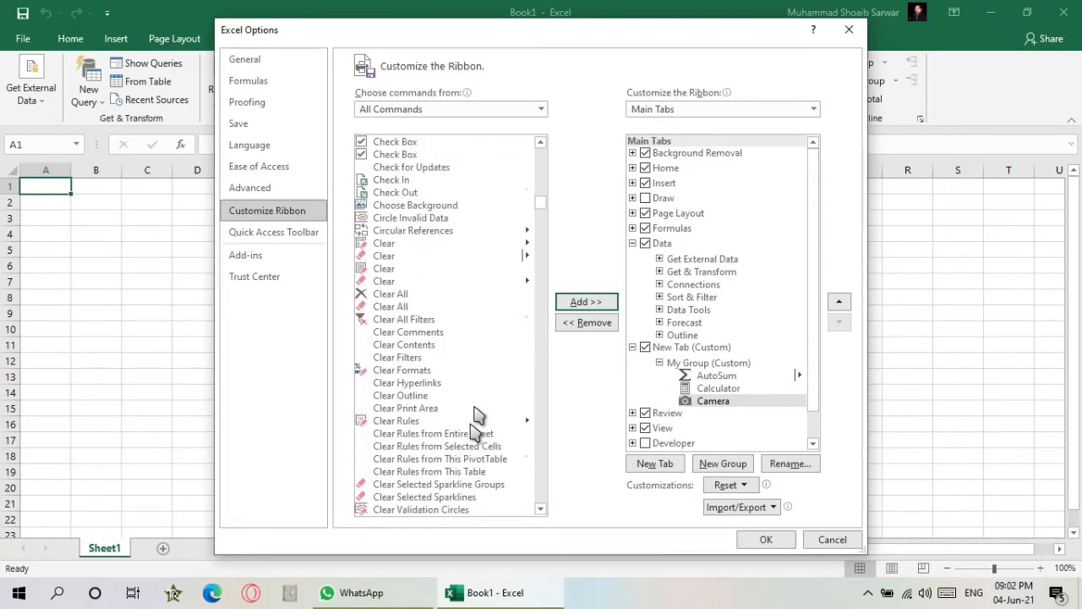
pyautogui.scroll(-10, 478, 414)
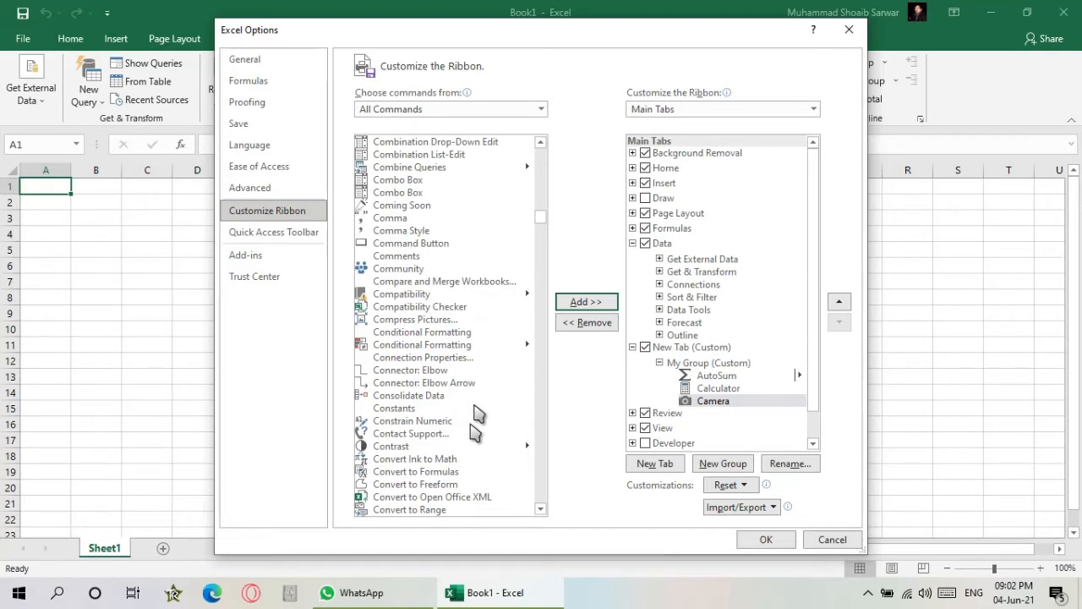
pyautogui.scroll(-6, 475, 414)
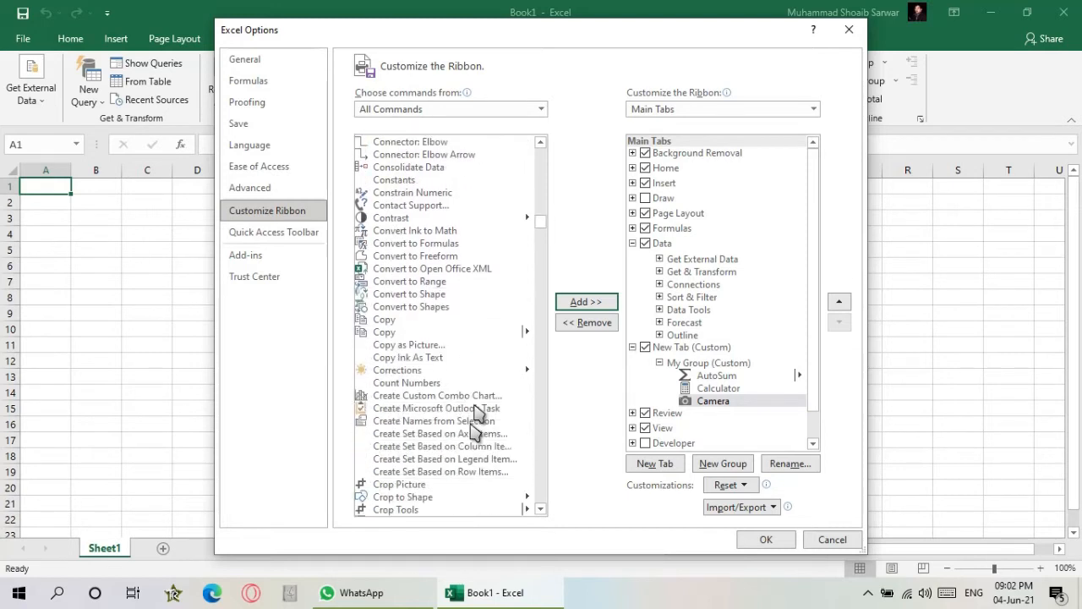
pyautogui.click(411, 372)
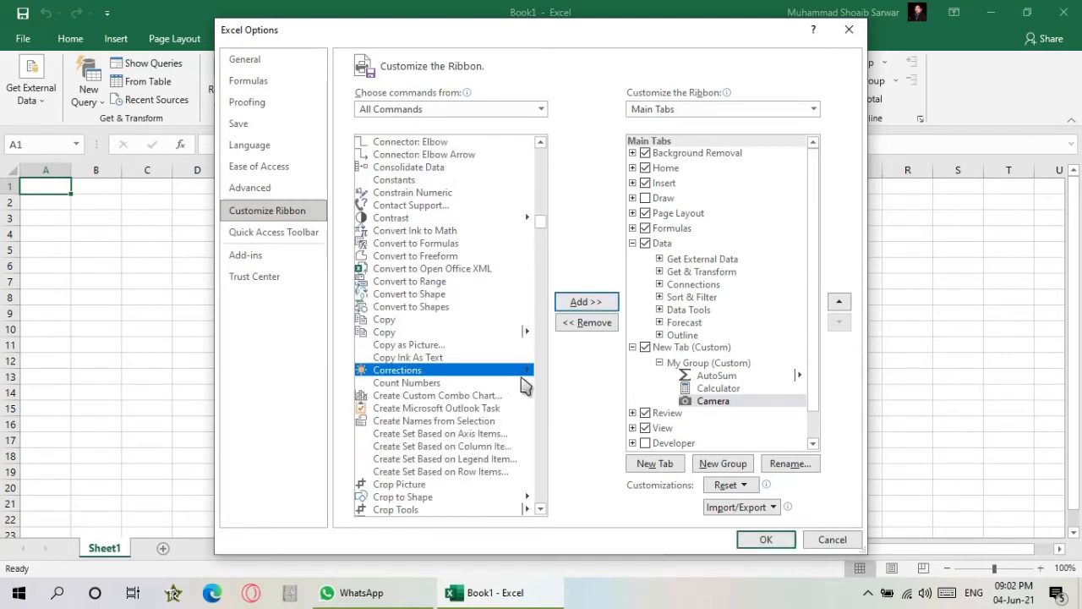
pyautogui.click(597, 307)
# - Add the Crop Picture command to My Group
pyautogui.scroll(-4, 471, 429)
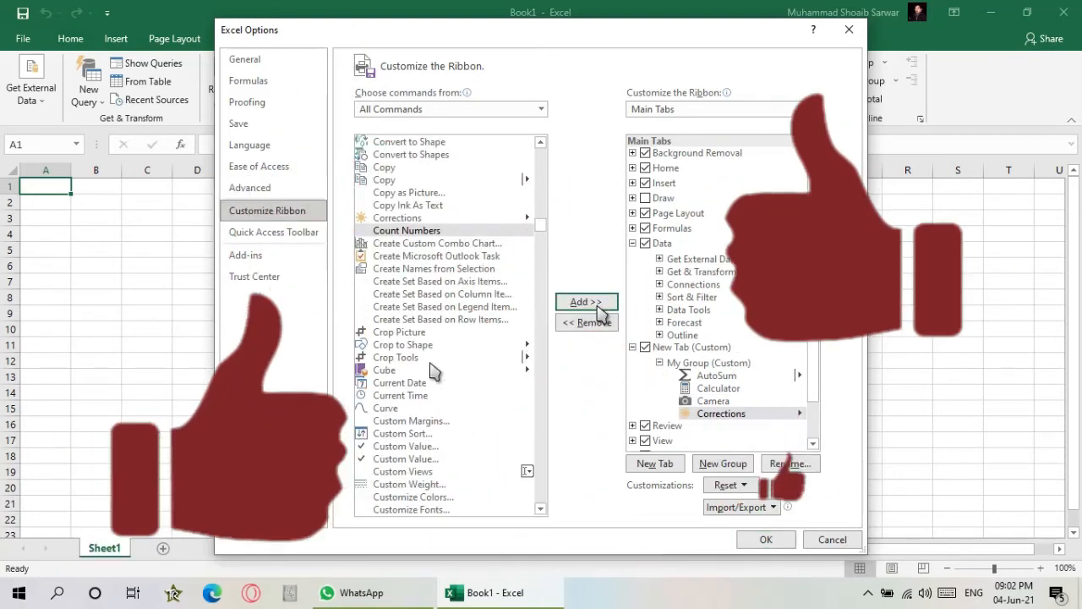
pyautogui.click(405, 333)
pyautogui.click(597, 309)
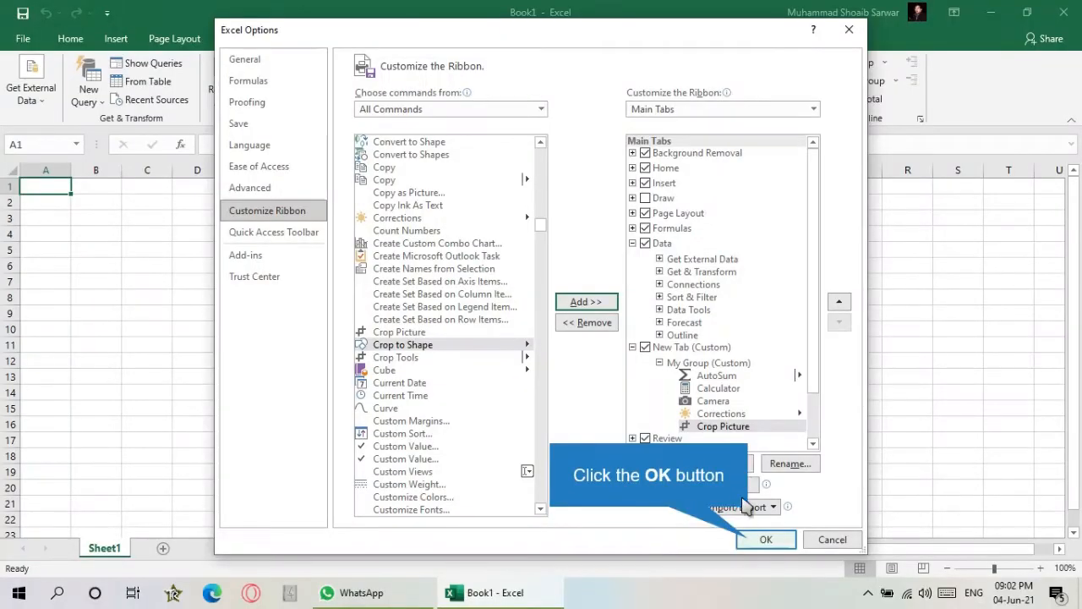
# - Apply the ribbon changes and open the new custom tab
pyautogui.click(754, 545)
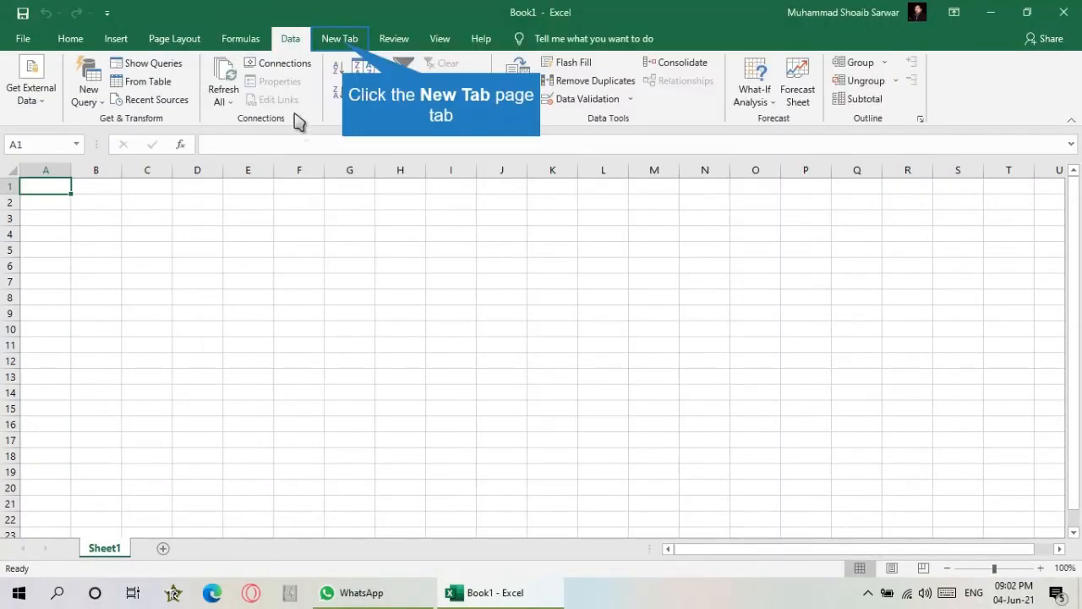
pyautogui.click(343, 43)
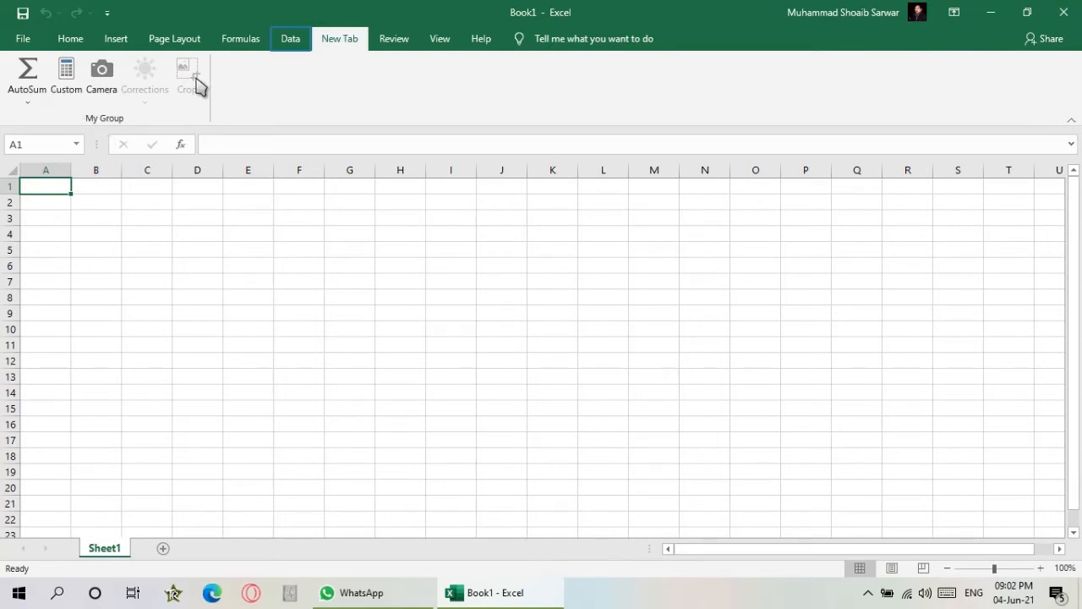
# - Rename the custom tab to My own Tab, apply the ribbon changes and open the tab
pyautogui.click(298, 40)
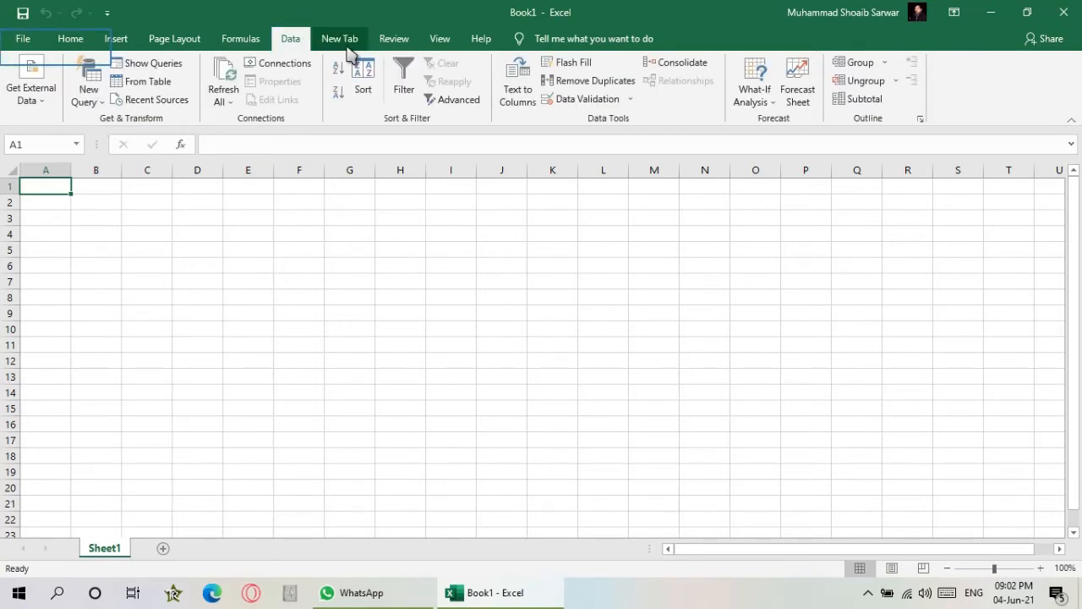
pyautogui.click(38, 40)
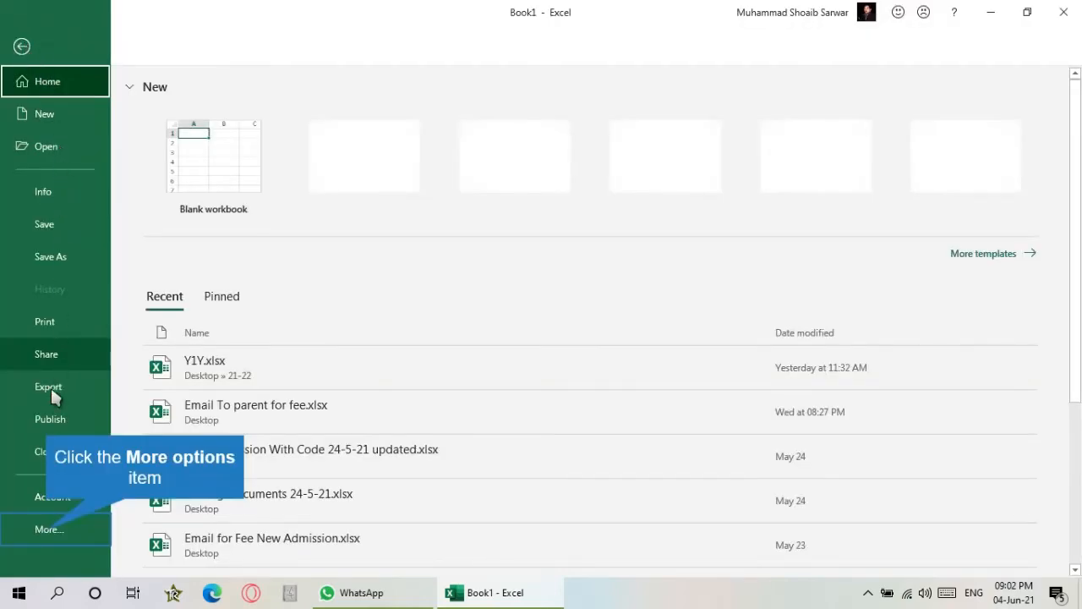
pyautogui.click(48, 529)
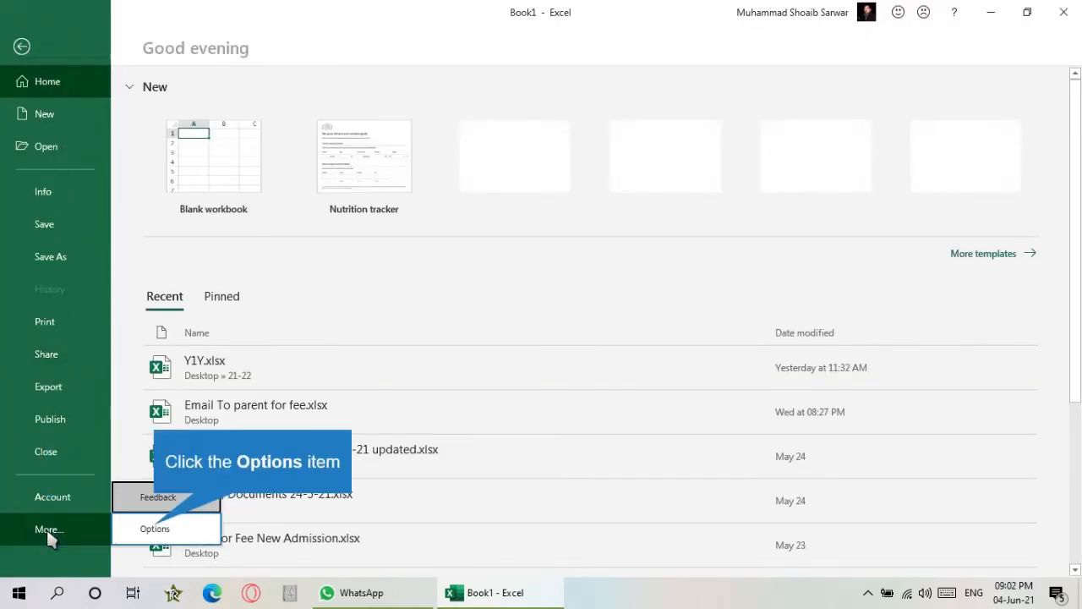
pyautogui.click(155, 530)
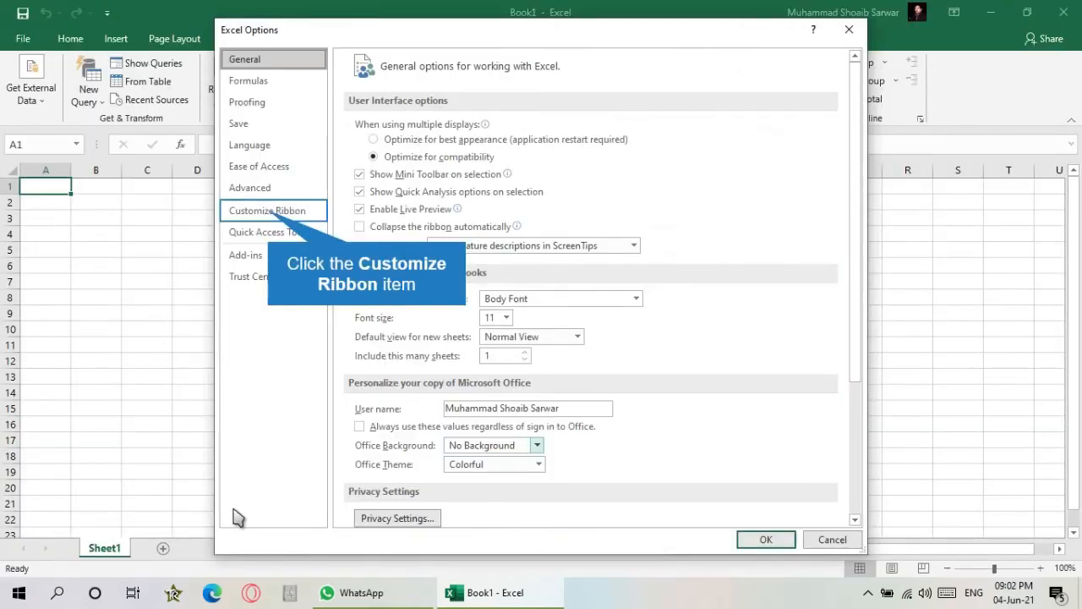
pyautogui.click(272, 213)
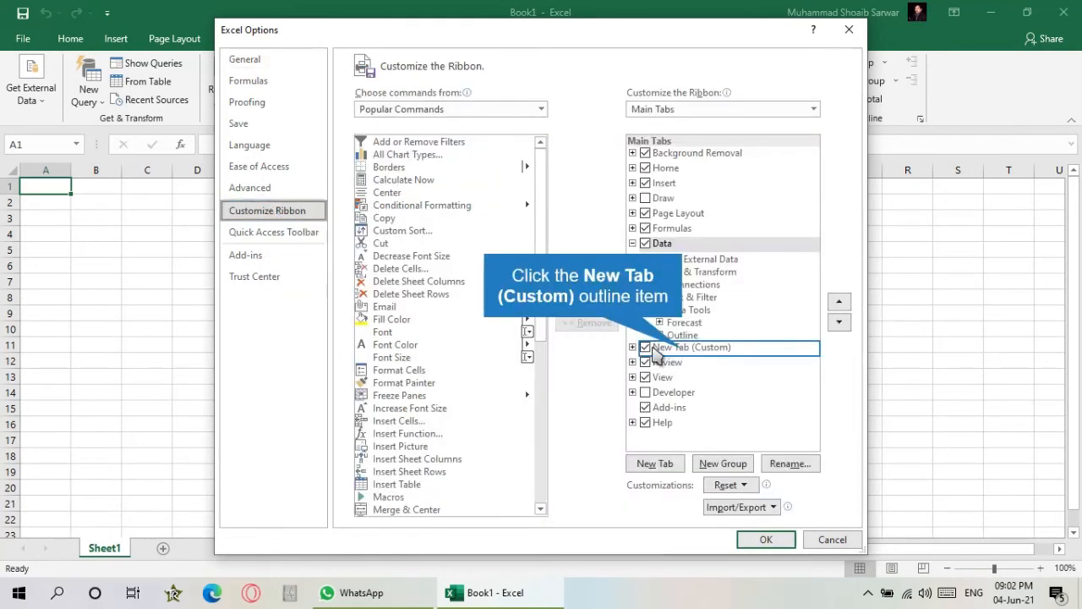
pyautogui.click(684, 349)
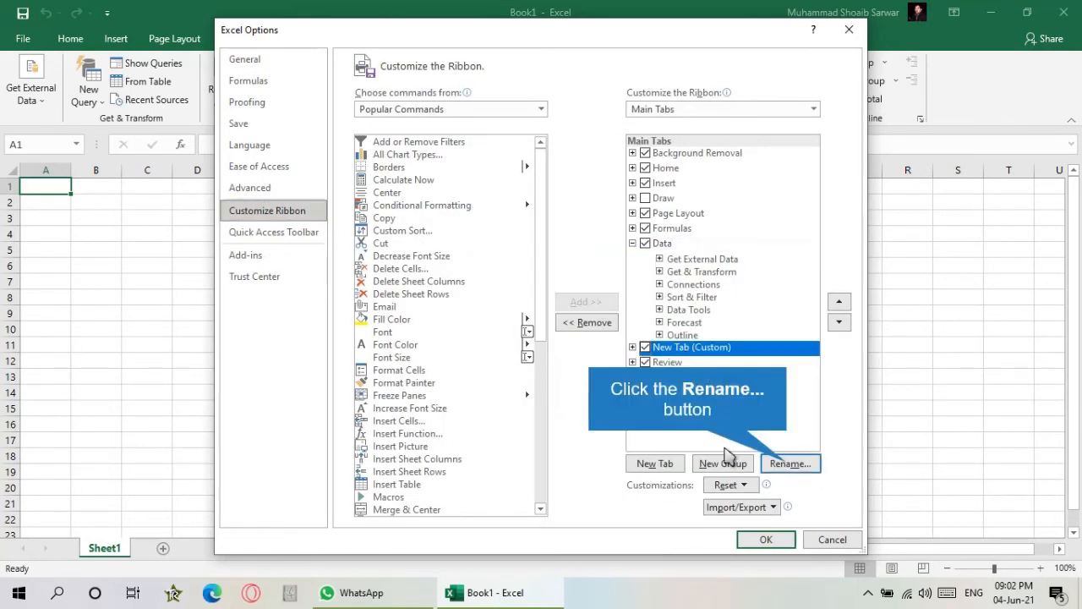
pyautogui.click(787, 465)
pyautogui.write('My')
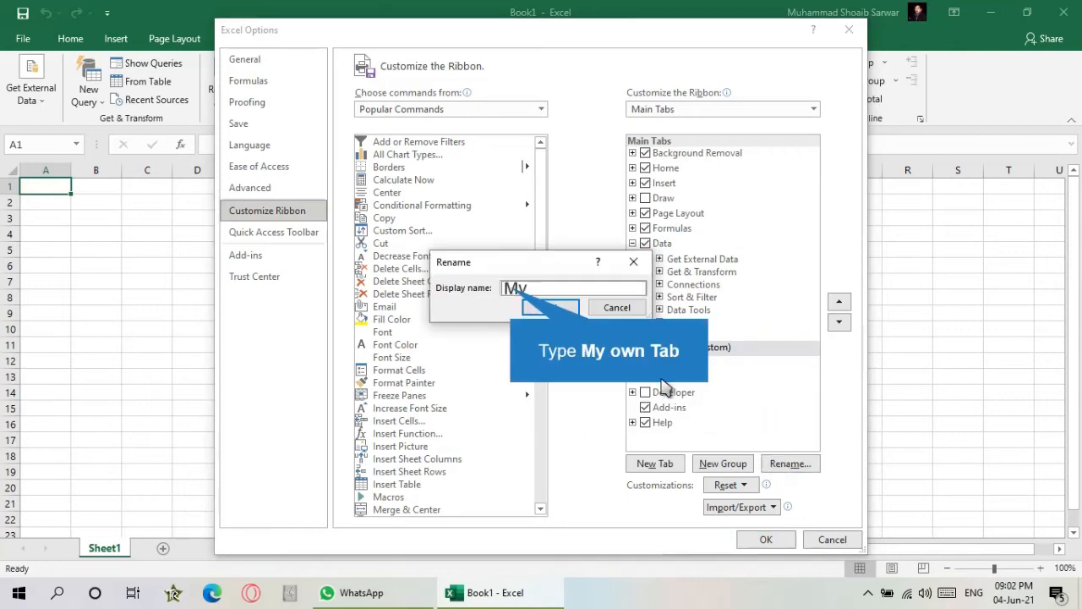
pyautogui.write(' own Tab')
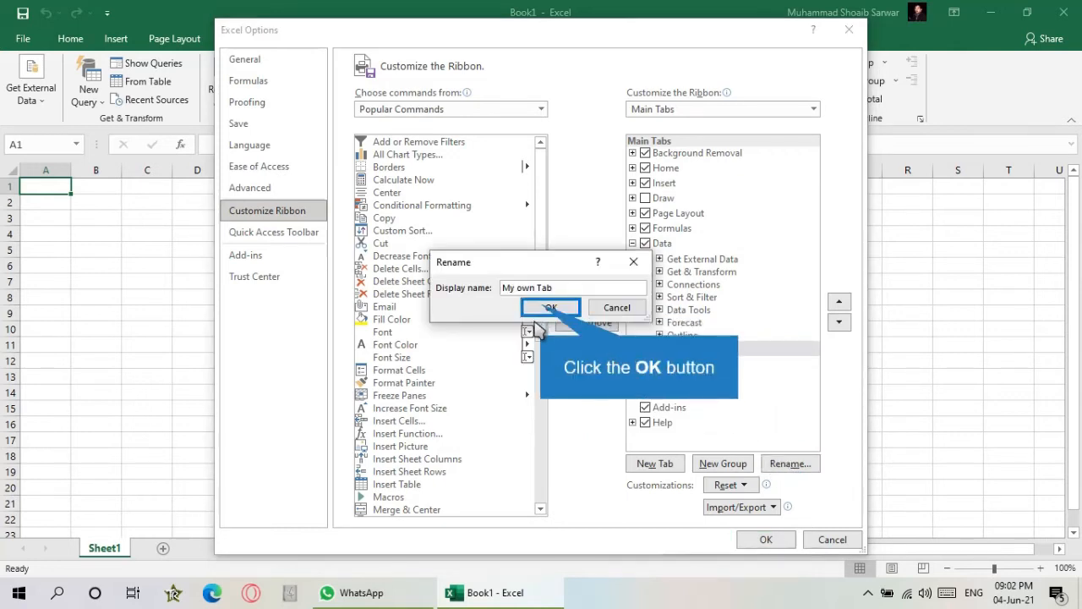
pyautogui.click(541, 307)
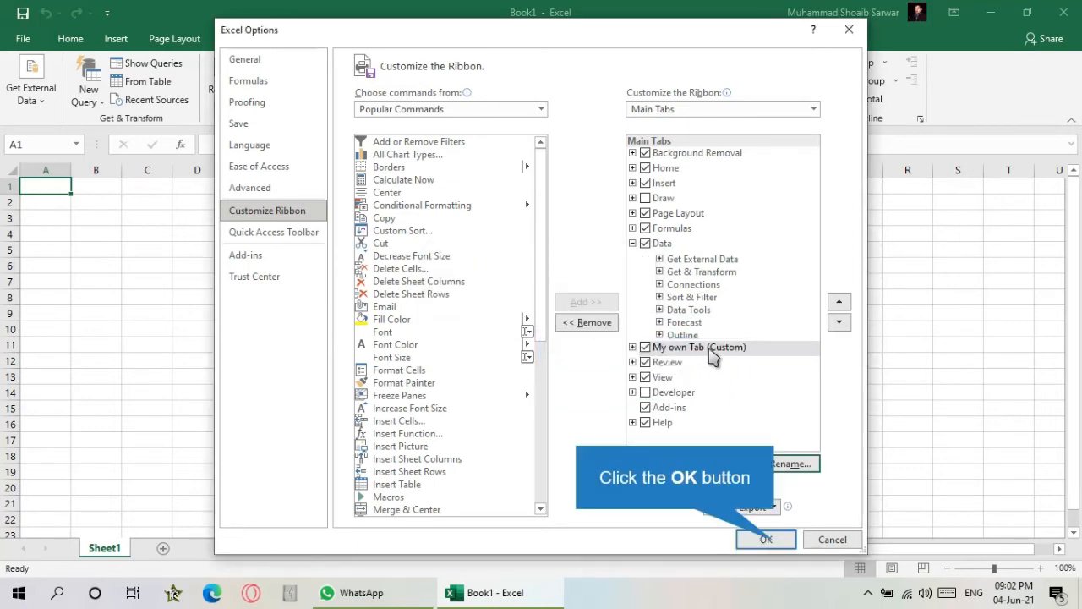
pyautogui.click(768, 541)
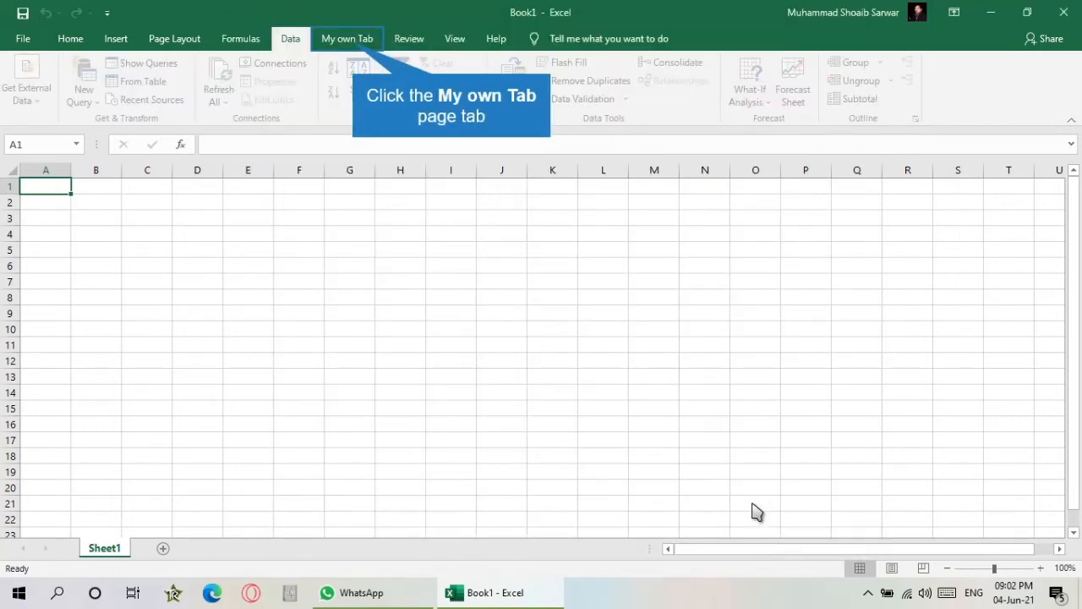
pyautogui.click(364, 51)
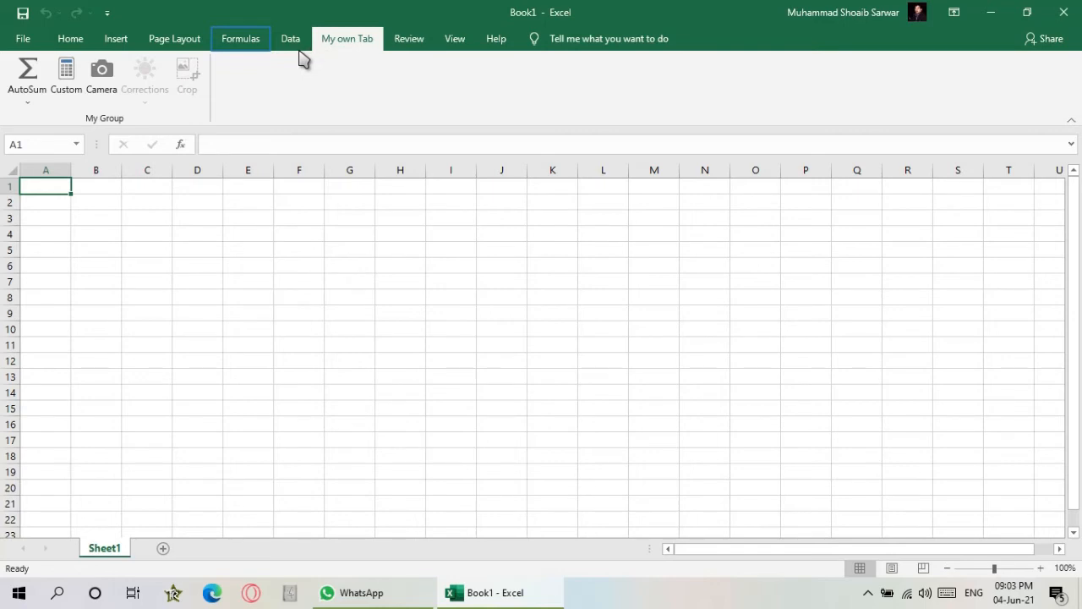
pyautogui.click(243, 41)
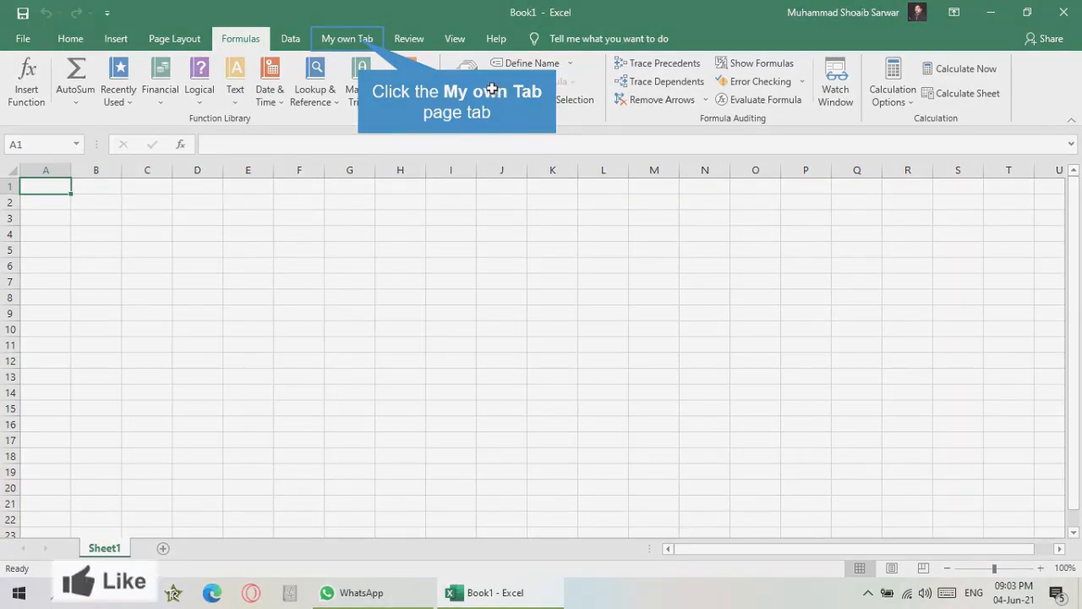
pyautogui.click(368, 47)
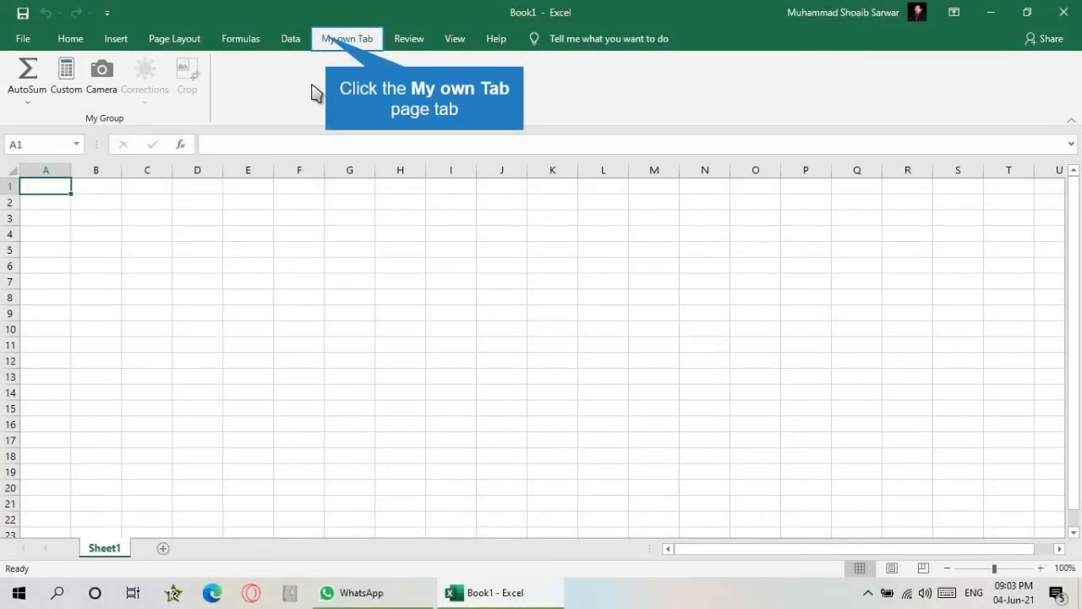
pyautogui.click(322, 42)
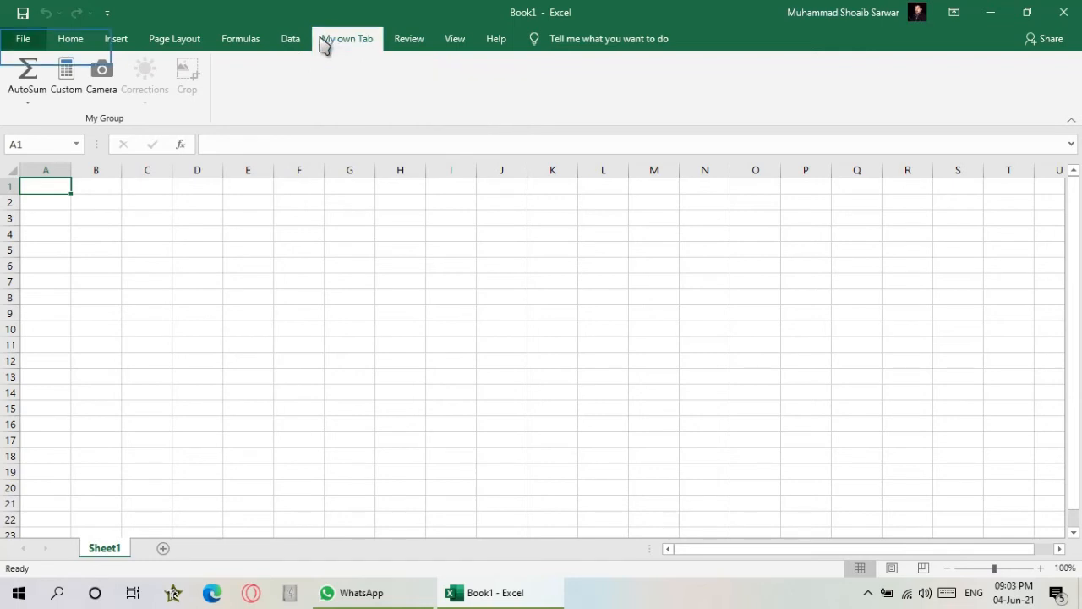
# - Add the Format Cells command to My Group in the ribbon customization
pyautogui.click(34, 43)
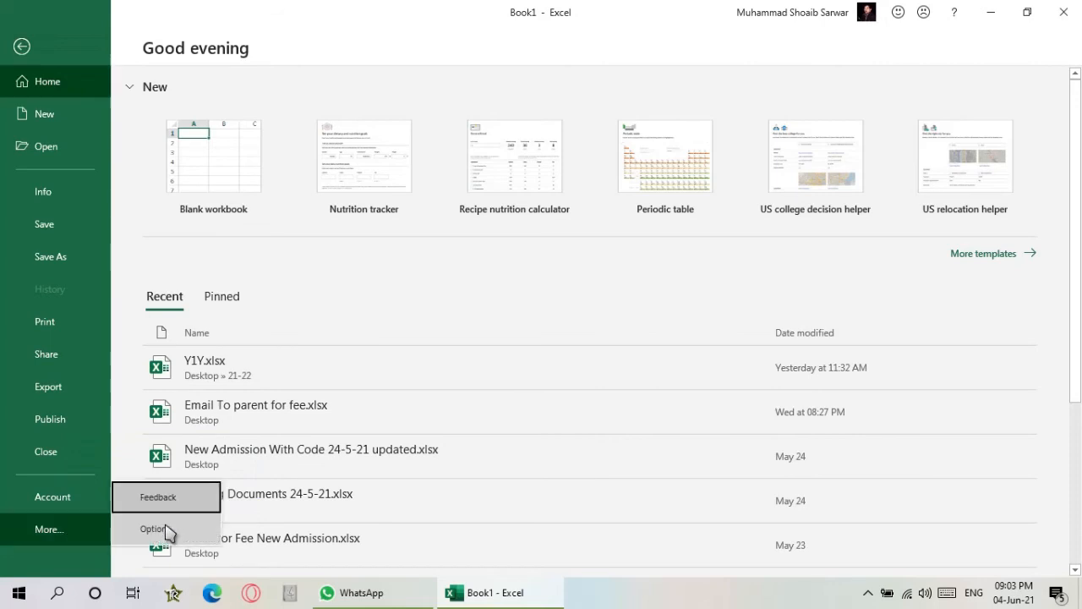
pyautogui.click(157, 539)
pyautogui.click(284, 212)
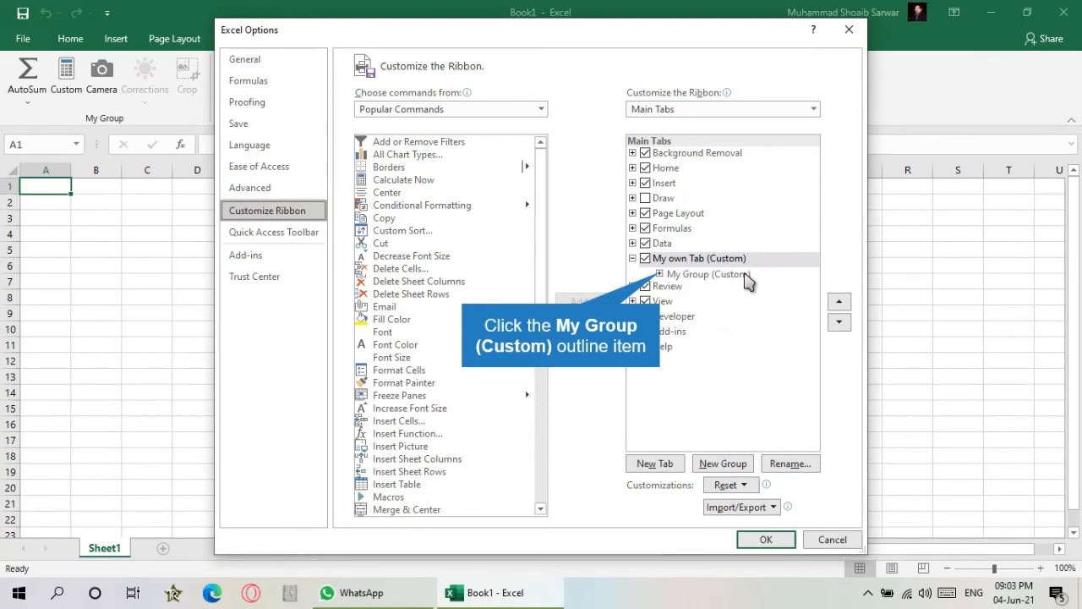
pyautogui.click(659, 274)
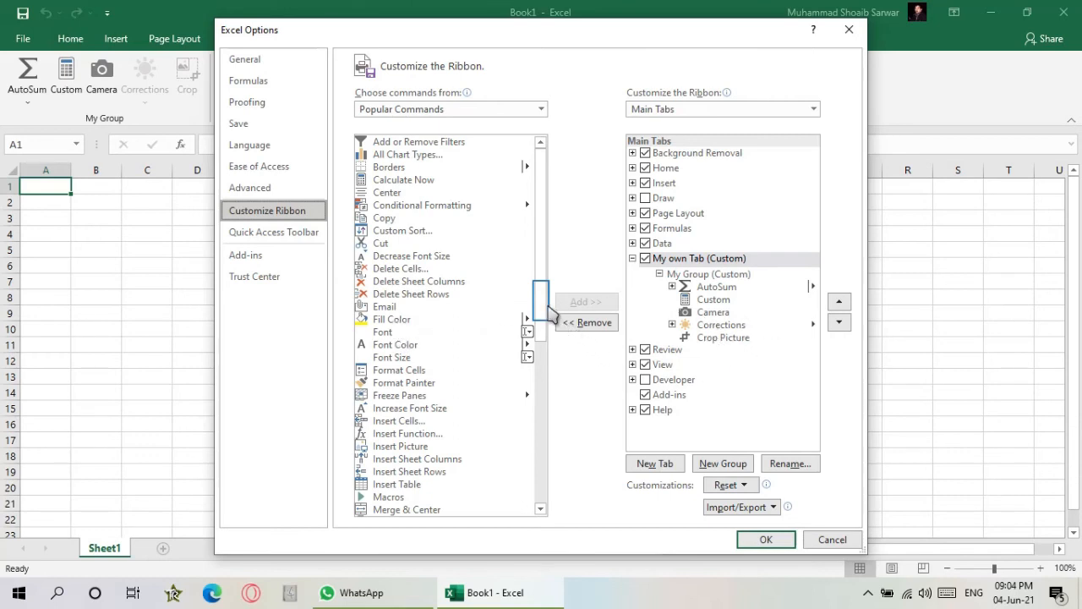
pyautogui.moveTo(546, 306); pyautogui.dragTo(531, 479)
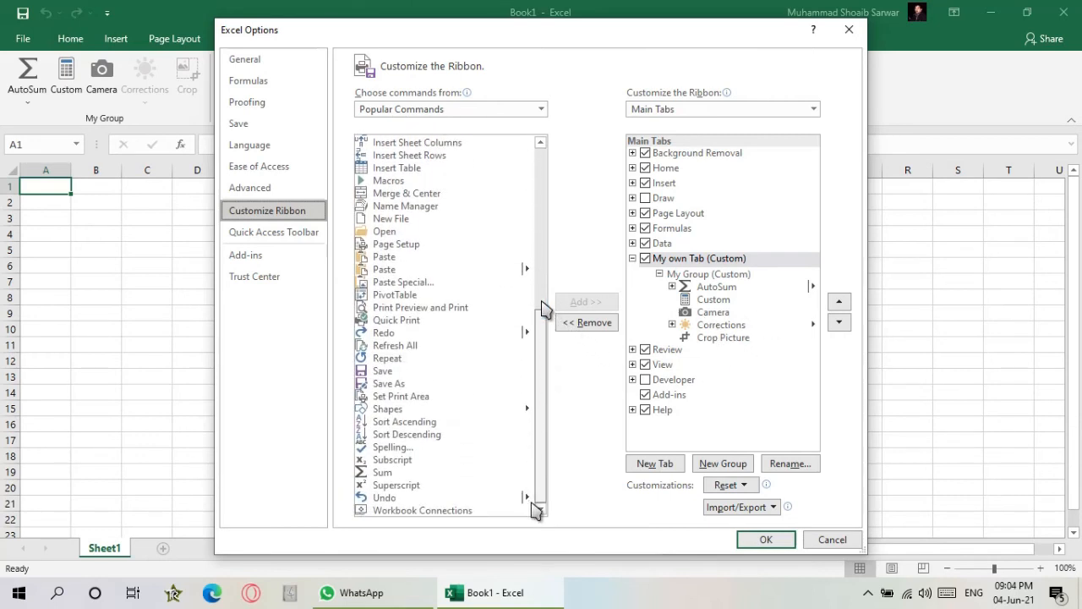
pyautogui.scroll(5, 544, 309)
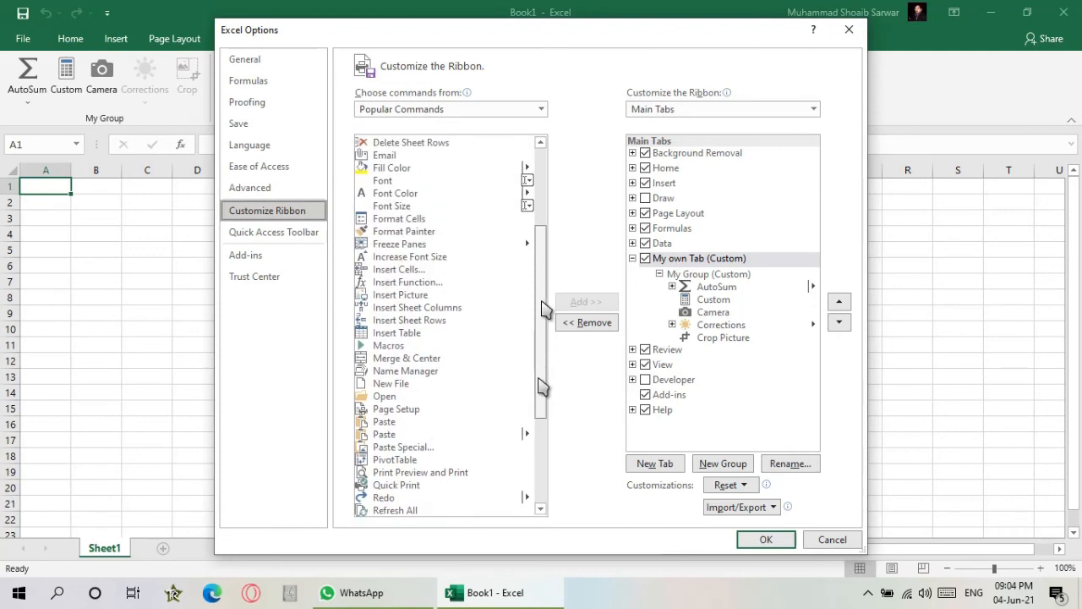
pyautogui.click(399, 221)
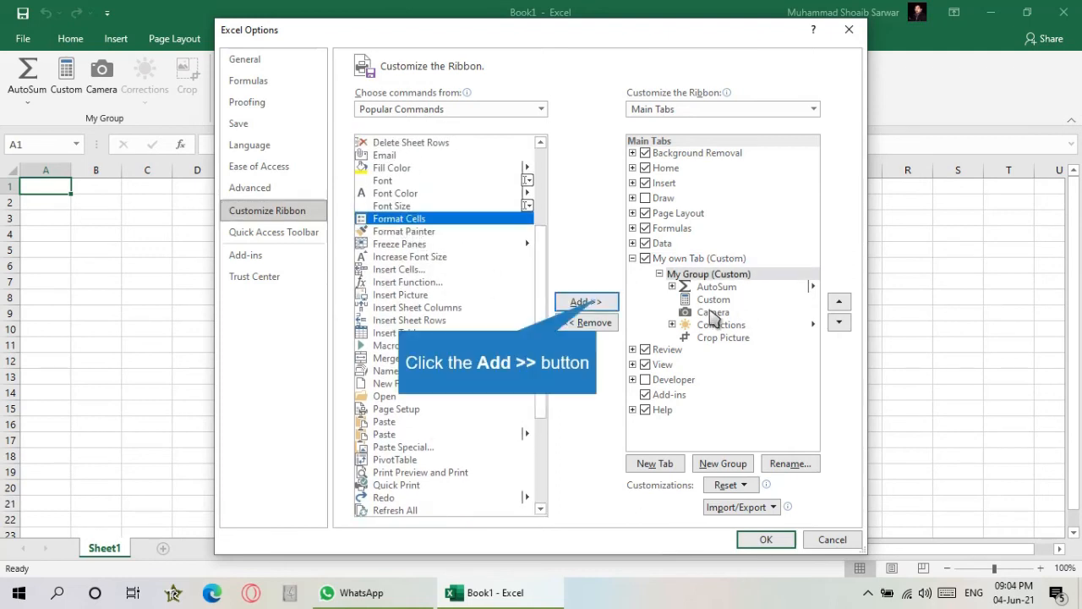
pyautogui.click(595, 302)
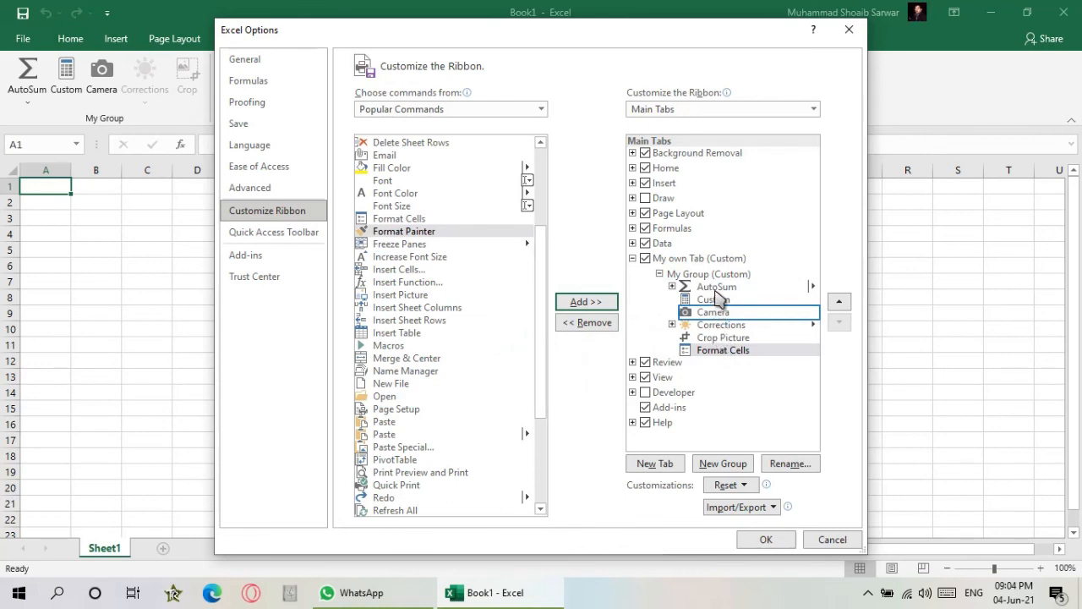
# - Remove the Camera command from My Group and add the Email command
pyautogui.click(726, 314)
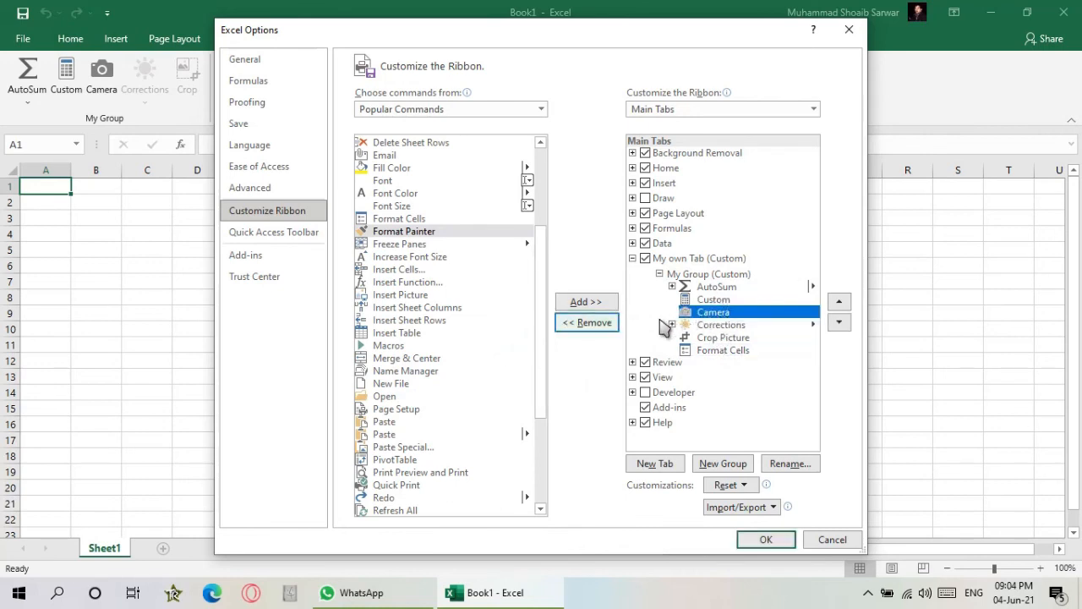
pyautogui.click(592, 322)
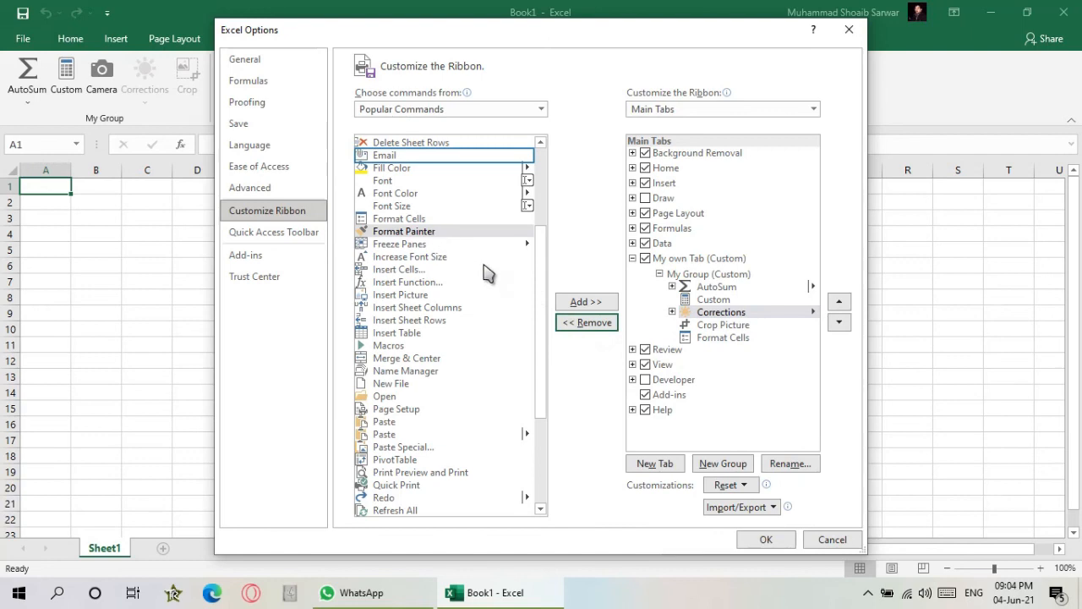
pyautogui.click(388, 157)
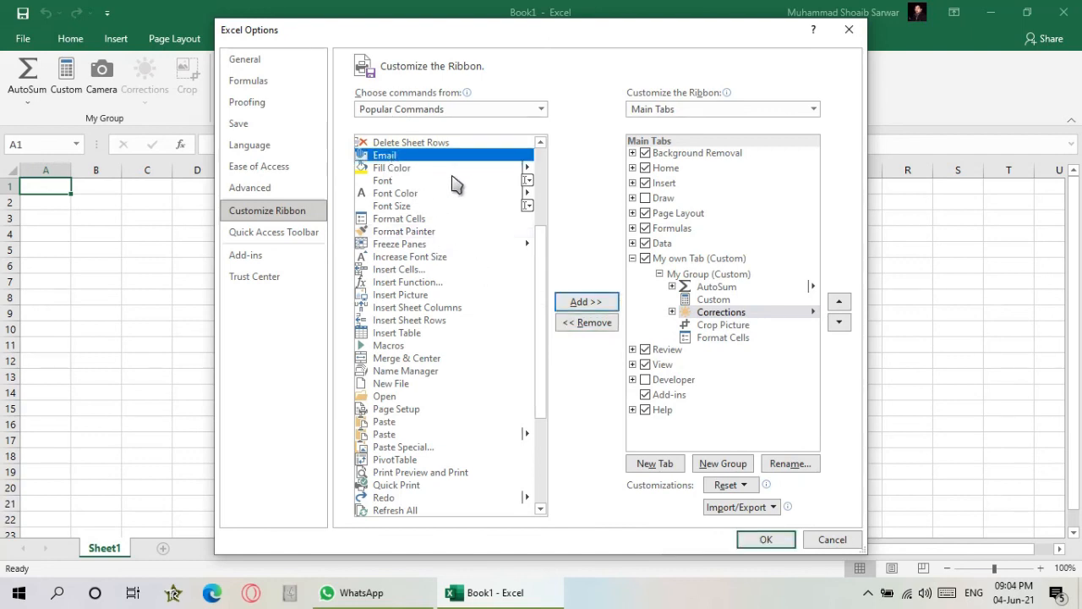
pyautogui.click(612, 298)
# - Switch the available command list to All Commands
pyautogui.scroll(-4, 490, 355)
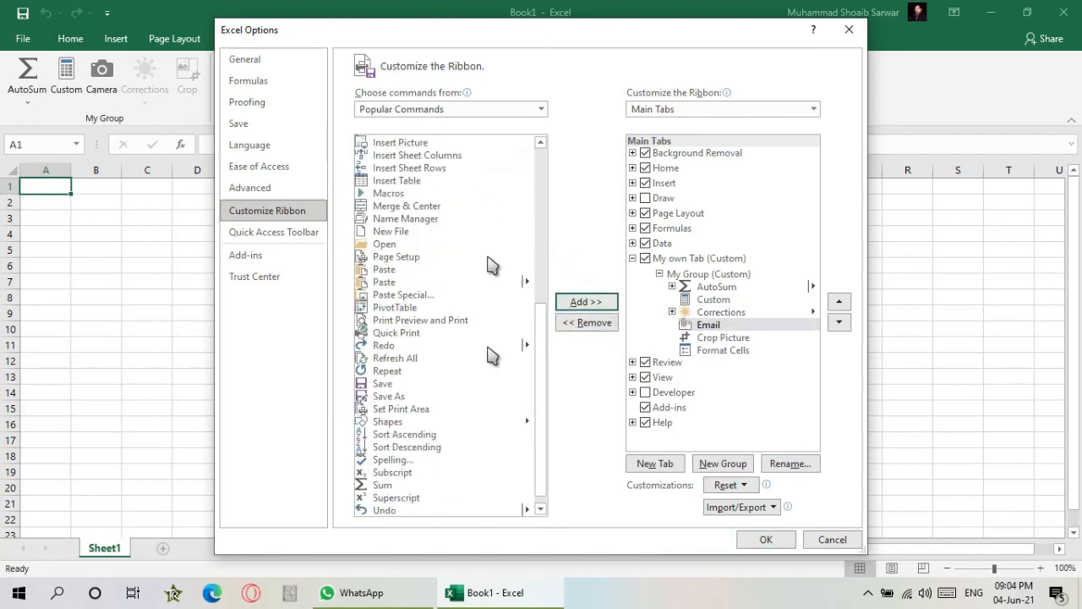
pyautogui.scroll(-1, 500, 345)
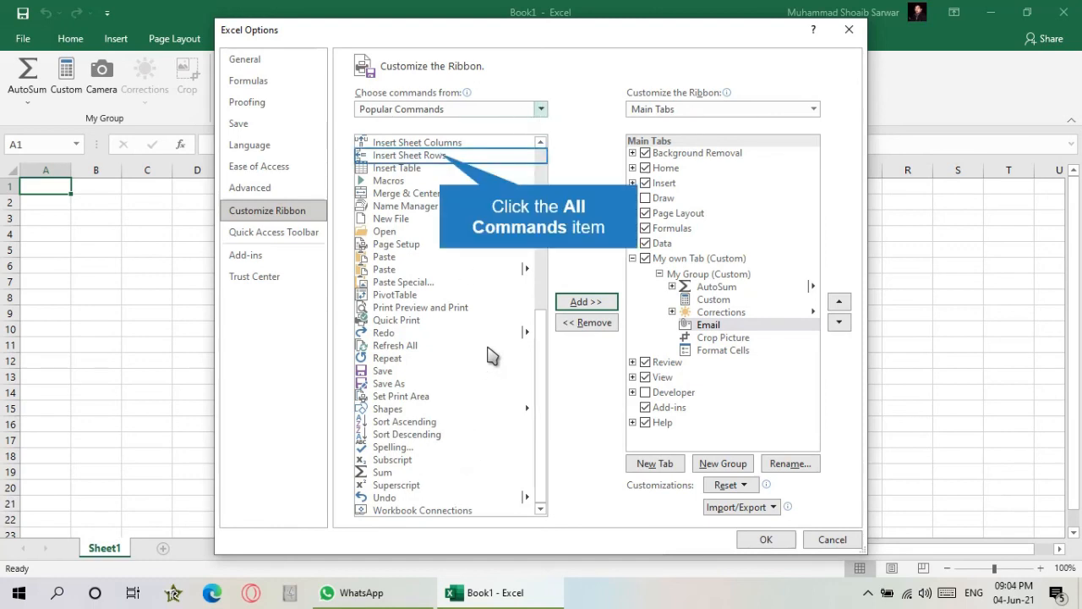
pyautogui.click(447, 158)
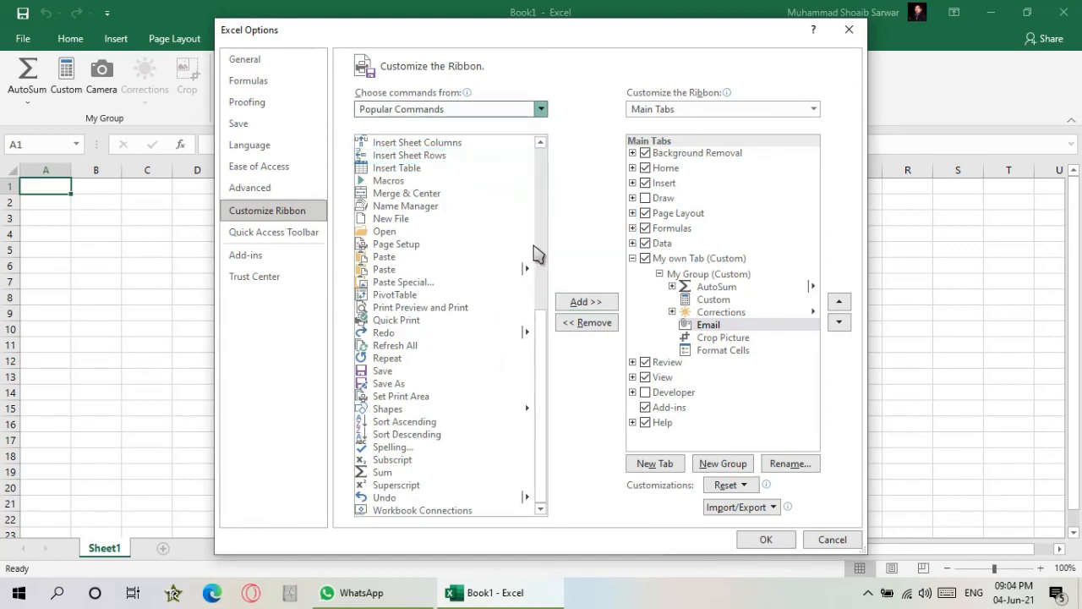
pyautogui.scroll(-4, 482, 381)
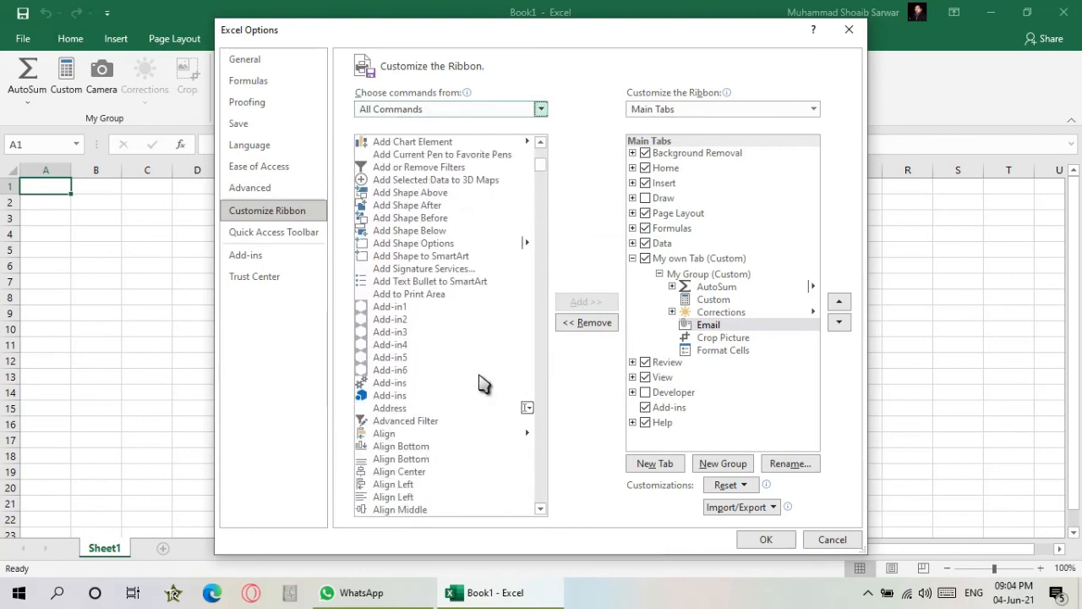